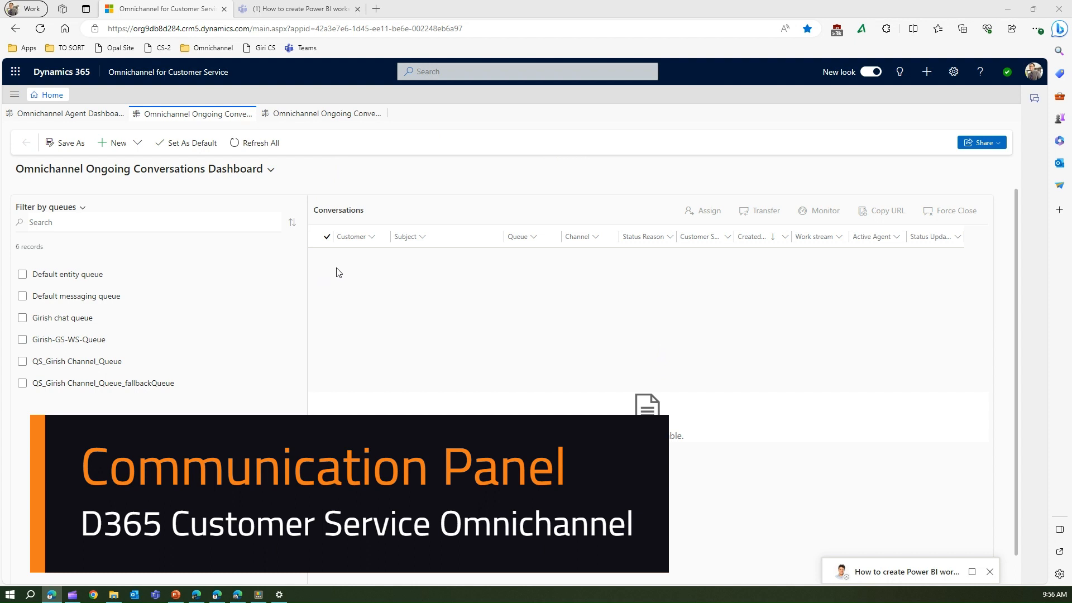
# In the customer chat window, send the bot the messages "transfer" and "agent pls" twice to request a live agent.
pyautogui.click(196, 594)
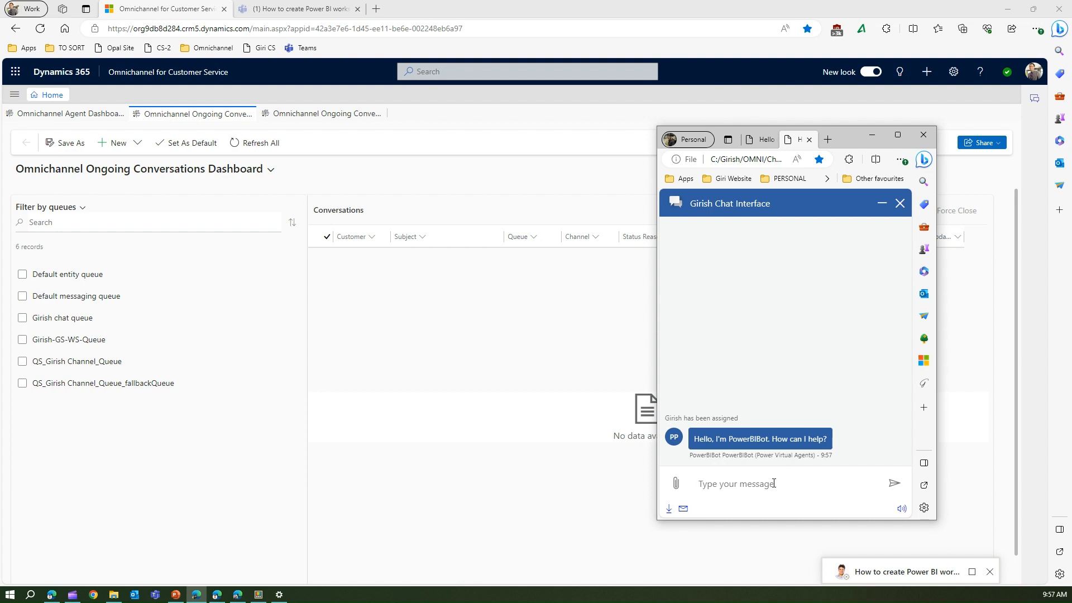
pyautogui.write('transfer')
pyautogui.press('Return')
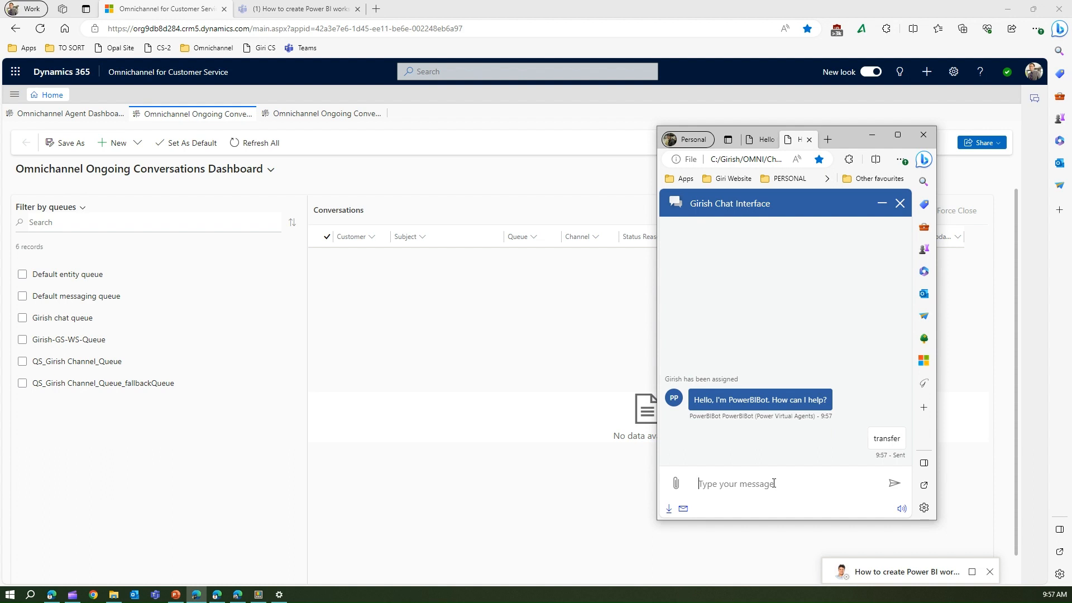
pyautogui.write('agent pls')
pyautogui.press('Return')
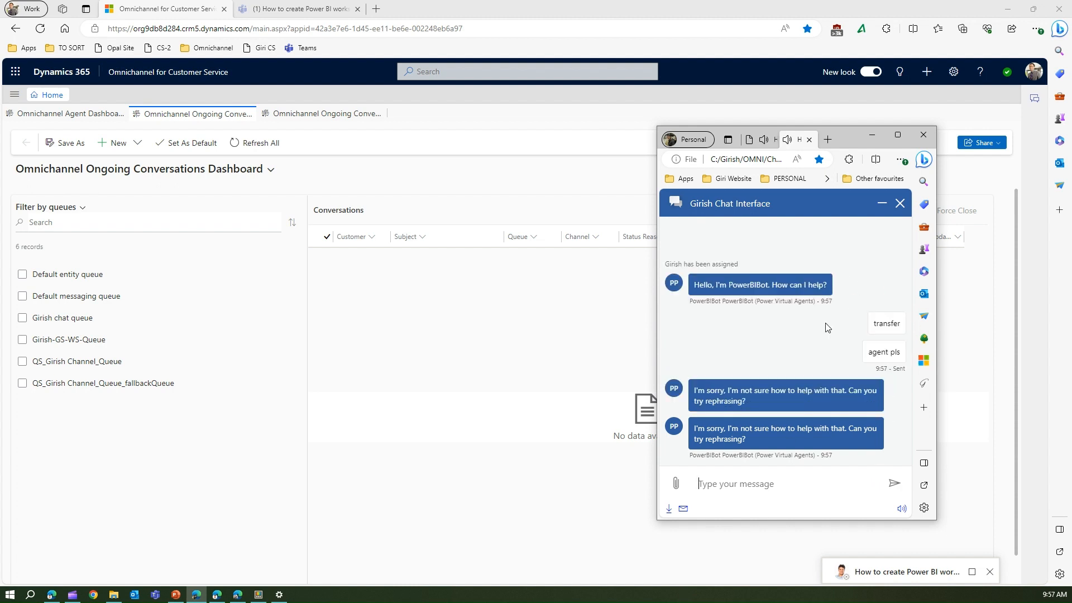
pyautogui.write('transfer')
pyautogui.press('Return')
pyautogui.write('agent pls')
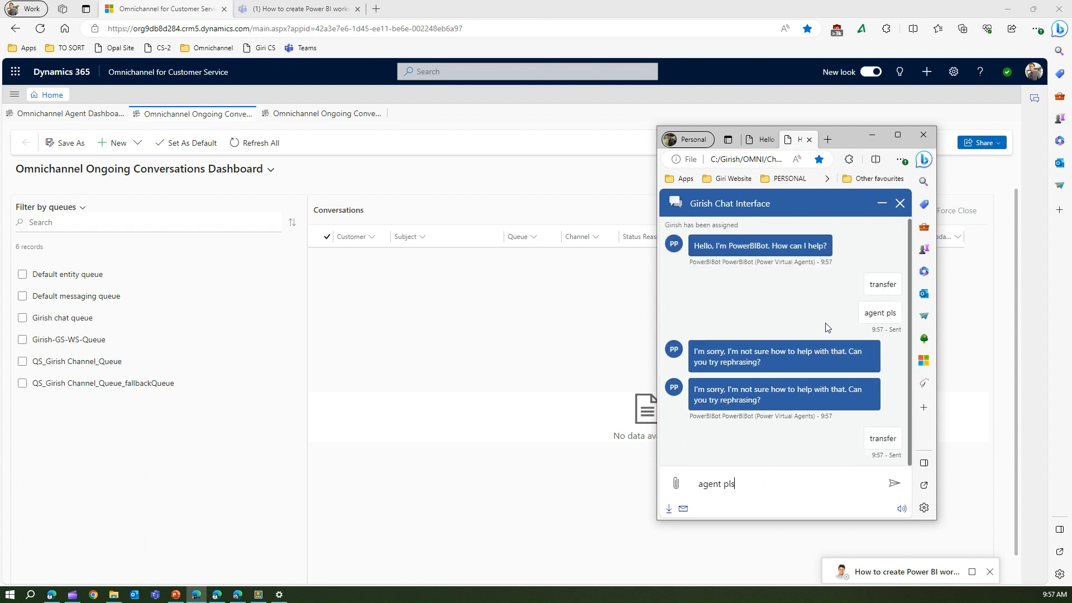
pyautogui.press('Return')
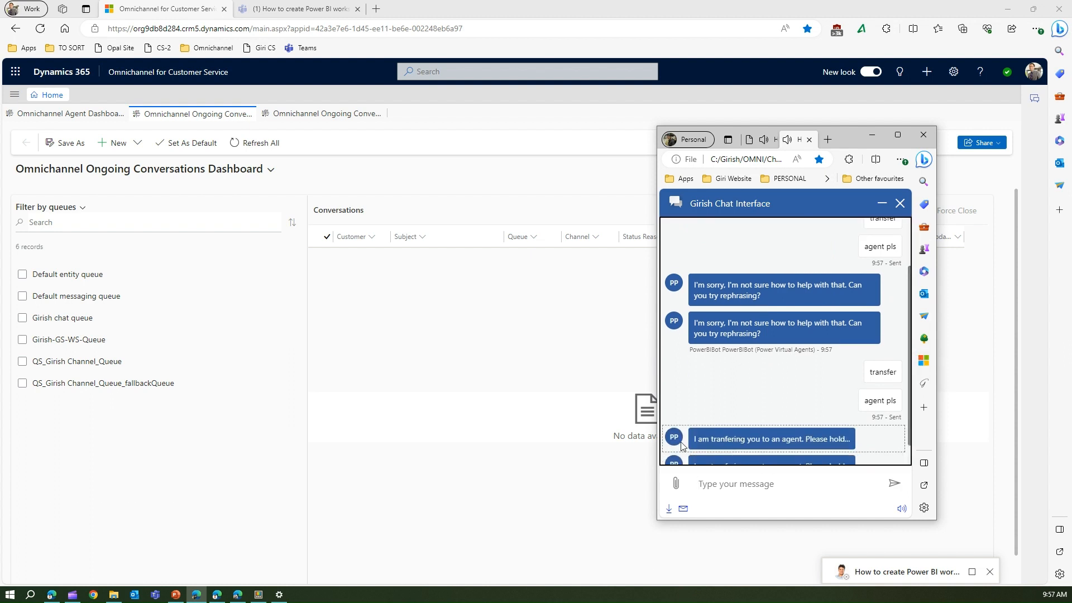
# Switch to the agent's Omnichannel window, close the old Visitor 1 session and accept the chat request from Visitor 3.
pyautogui.click(244, 595)
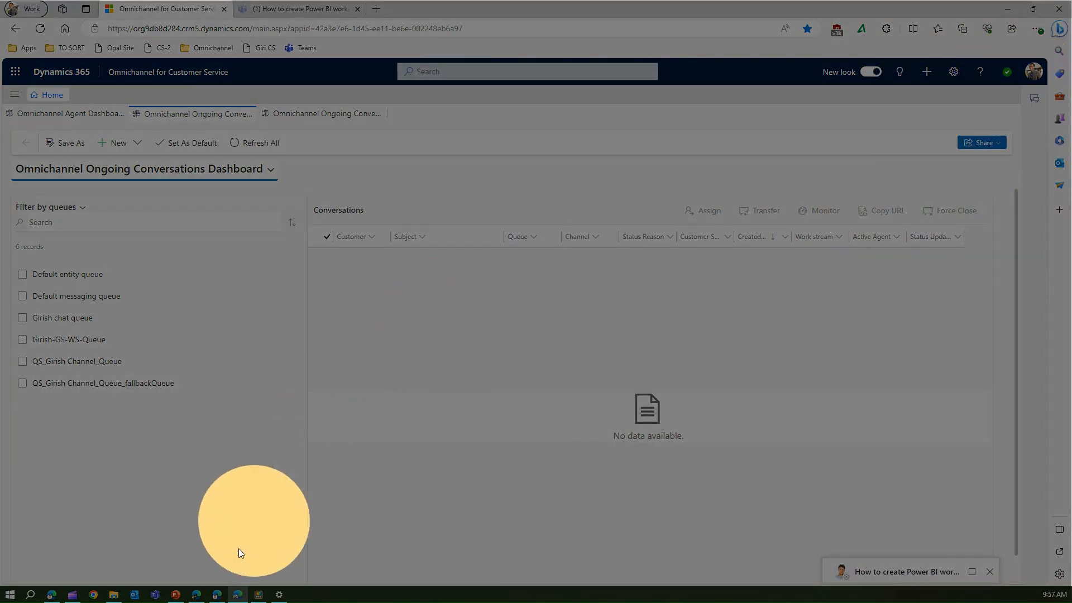
pyautogui.click(216, 595)
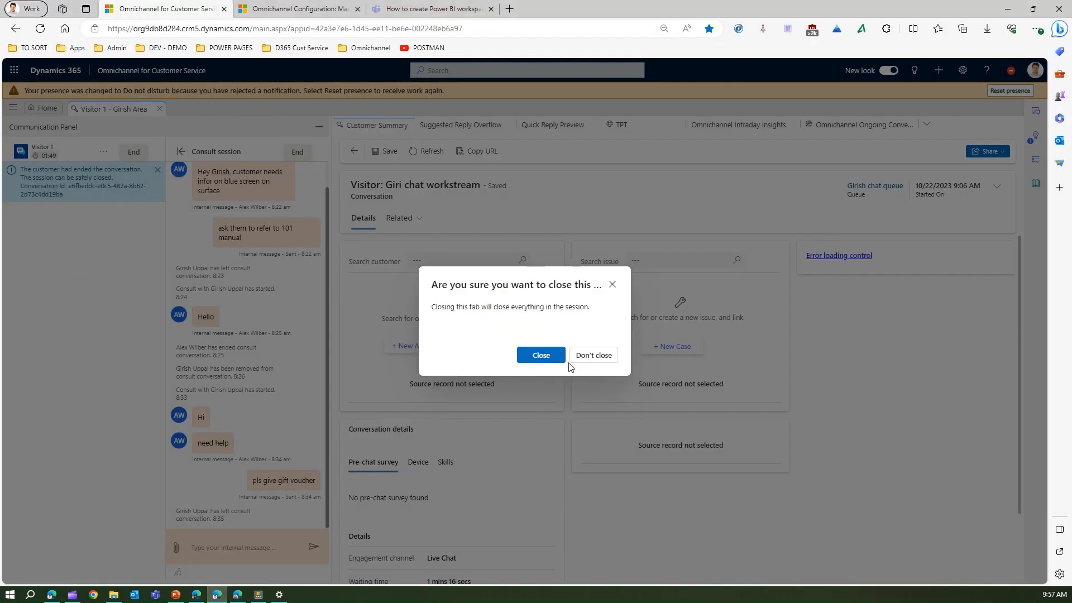
pyautogui.click(541, 356)
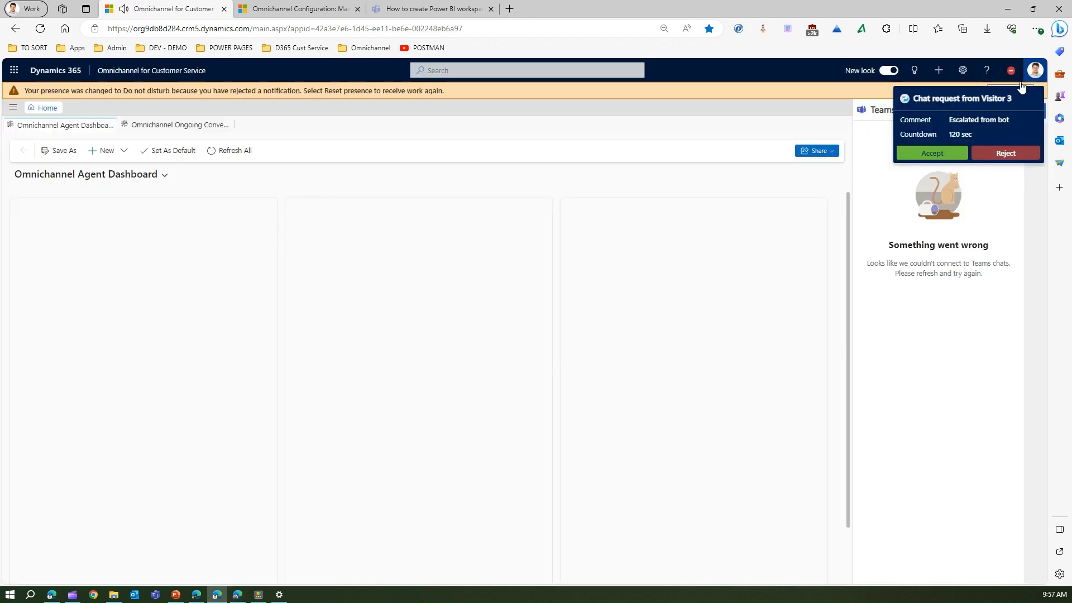
pyautogui.click(940, 157)
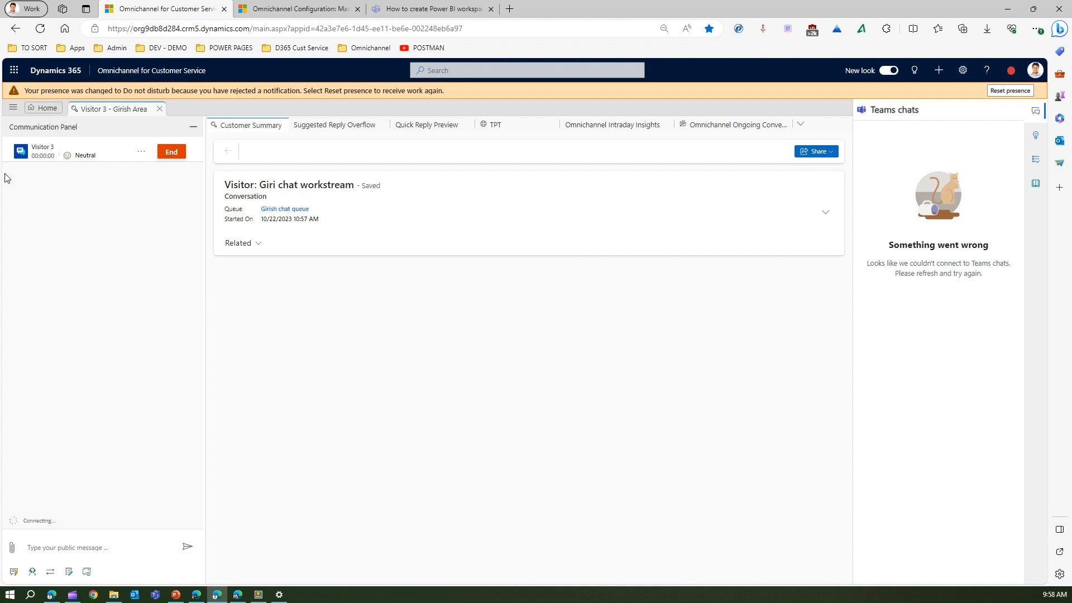
# Minimize and restore the communication panel, and widen it to nearly half of the session area.
pyautogui.press('ctrl')
pyautogui.press('ctrl')
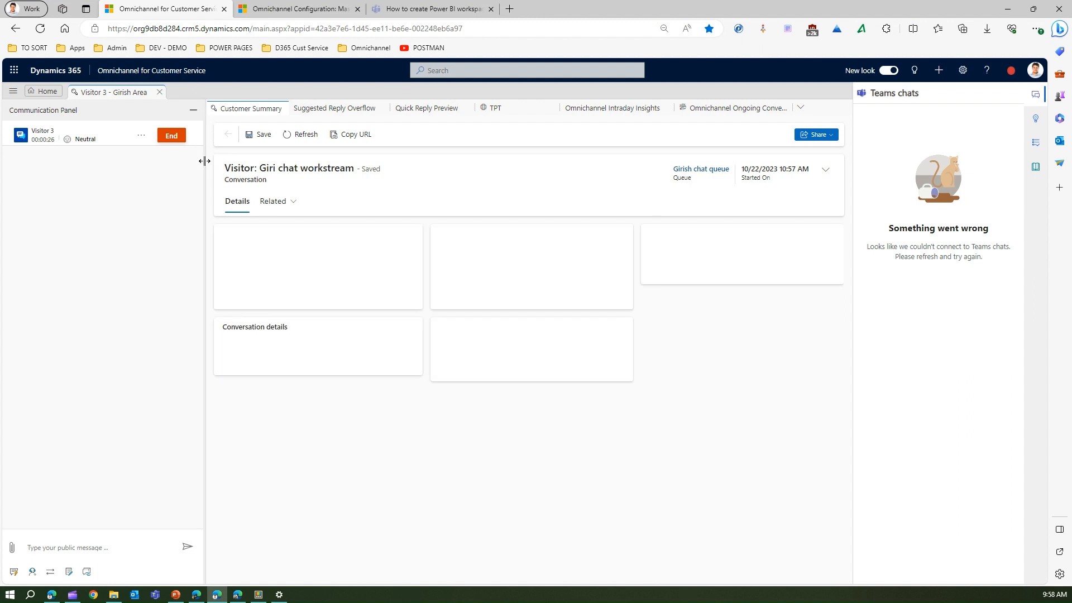
pyautogui.moveTo(204, 160); pyautogui.dragTo(343, 163)
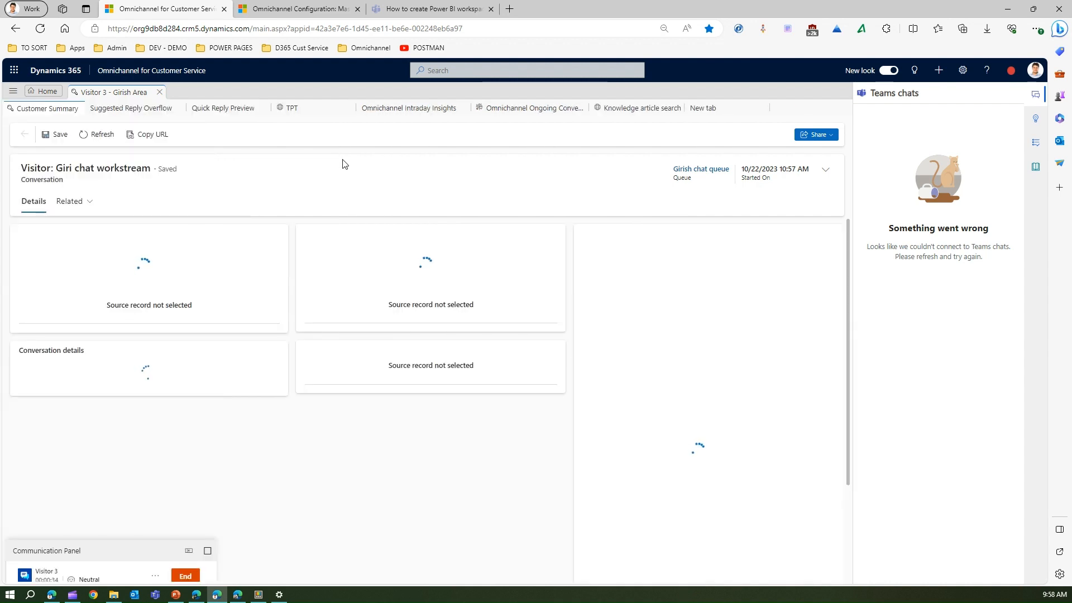
pyautogui.click(208, 551)
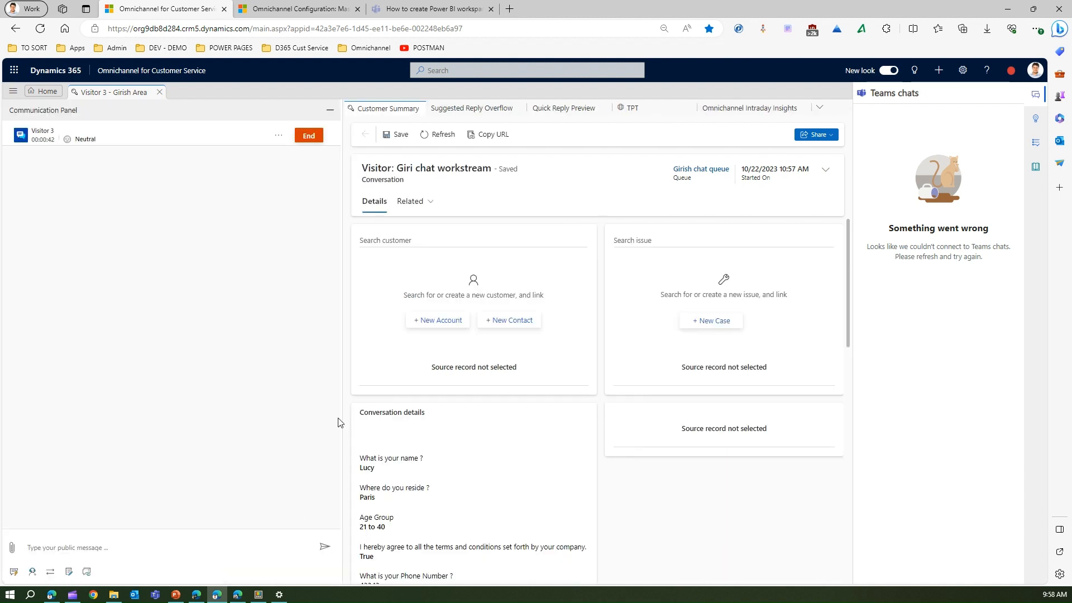
pyautogui.moveTo(340, 398); pyautogui.dragTo(244, 399)
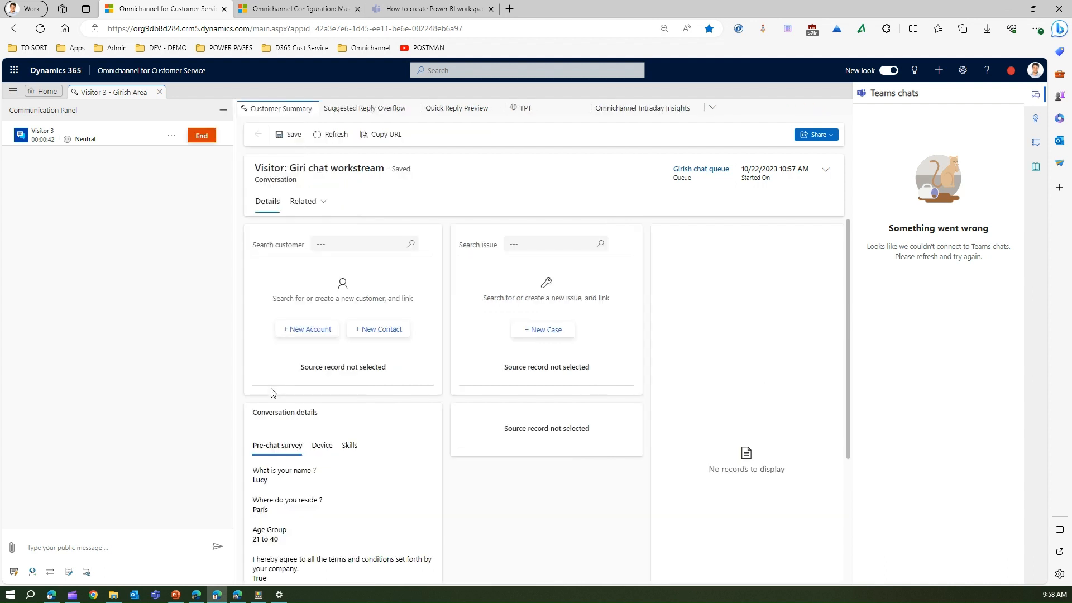
pyautogui.moveTo(234, 451); pyautogui.dragTo(402, 452)
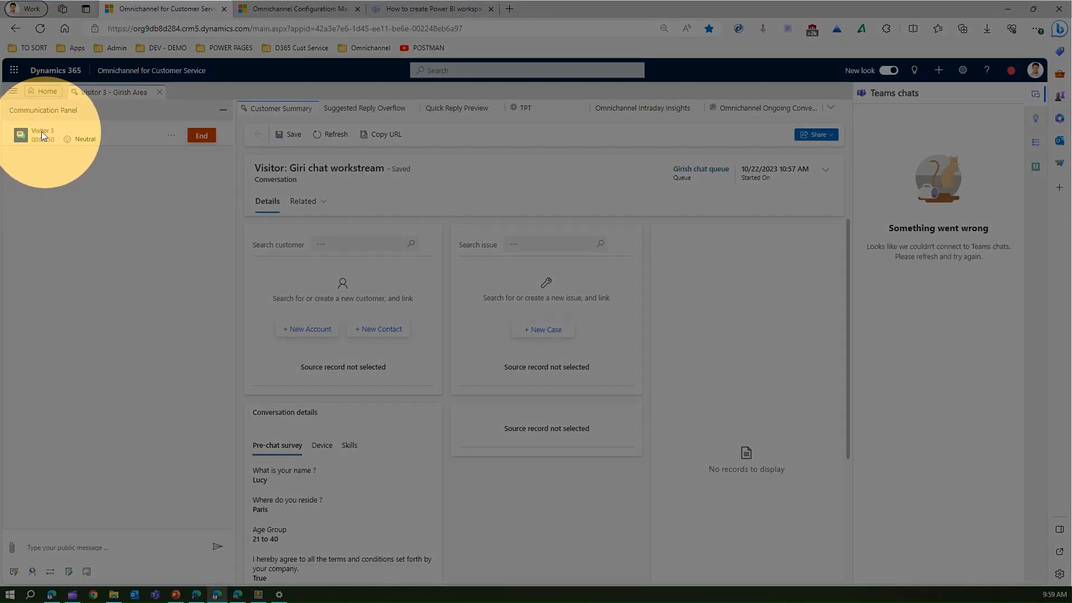
# Send the public message "Hi" to Visitor 3 from the communication panel.
pyautogui.click(47, 138)
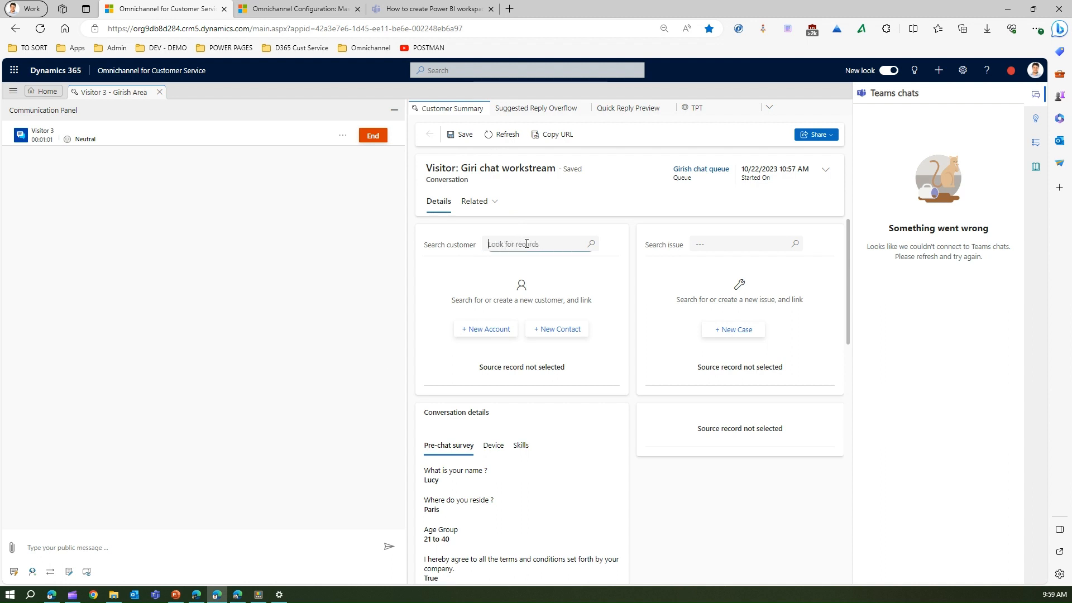
pyautogui.click(527, 243)
pyautogui.click(240, 549)
pyautogui.write('Hi')
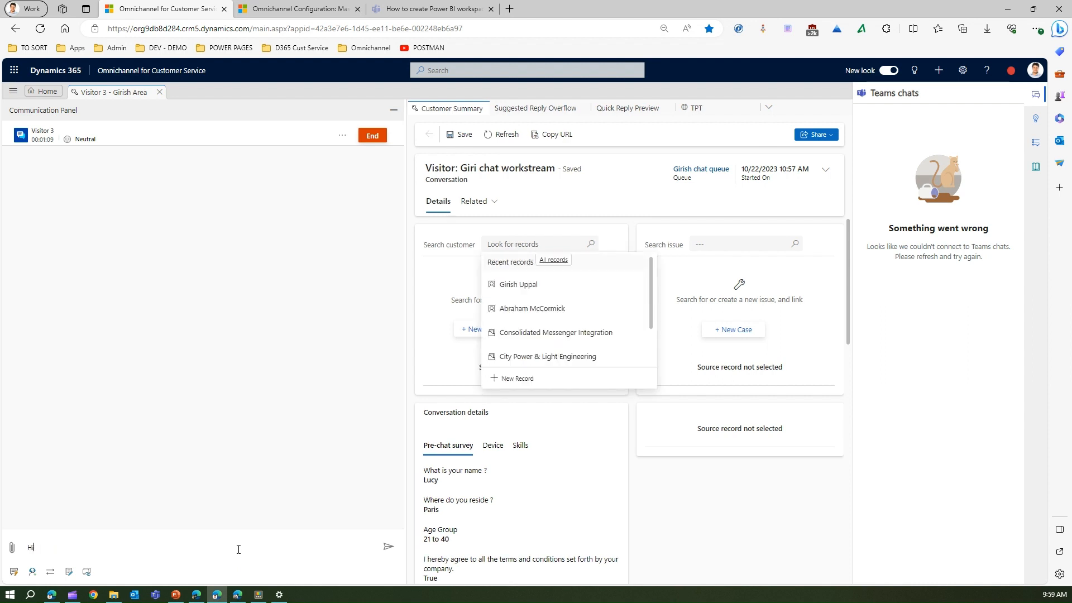
pyautogui.press('Return')
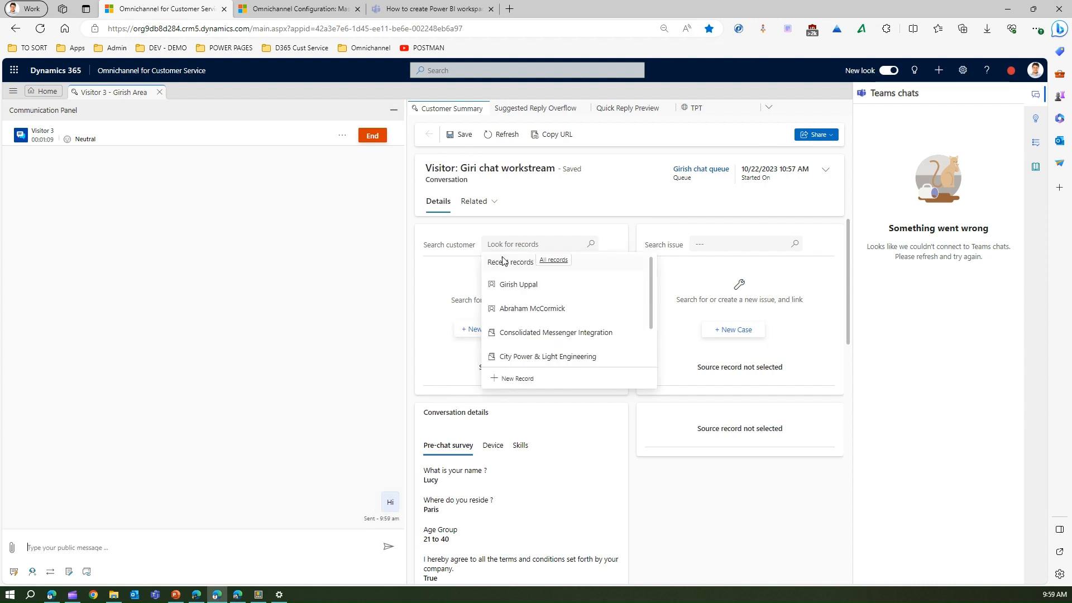
# Link the second contact among the recent records to the conversation as its customer and save the conversation record.
pyautogui.click(507, 244)
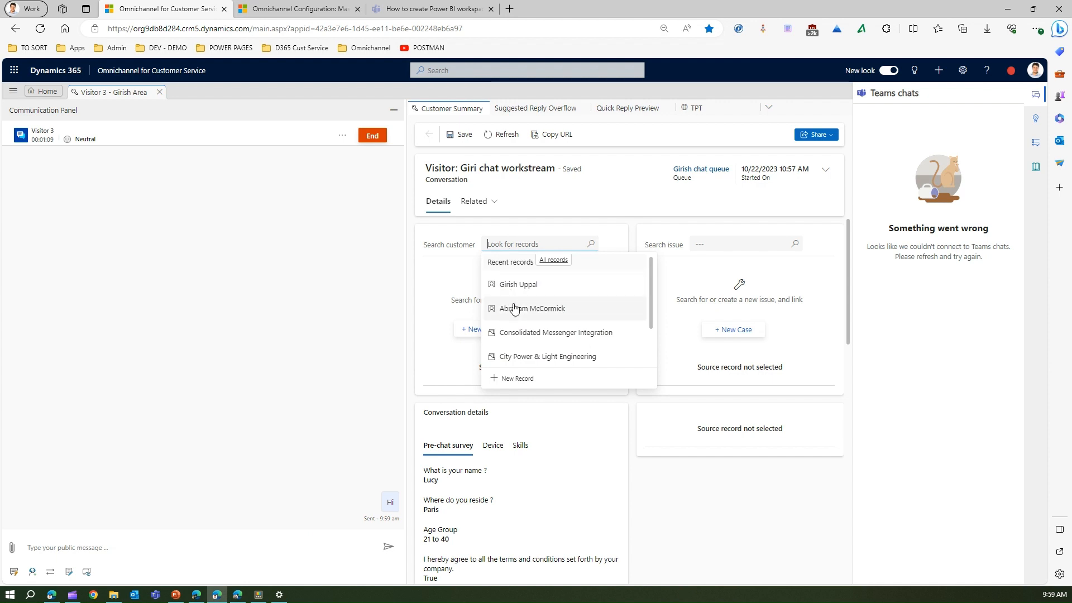
pyautogui.click(513, 308)
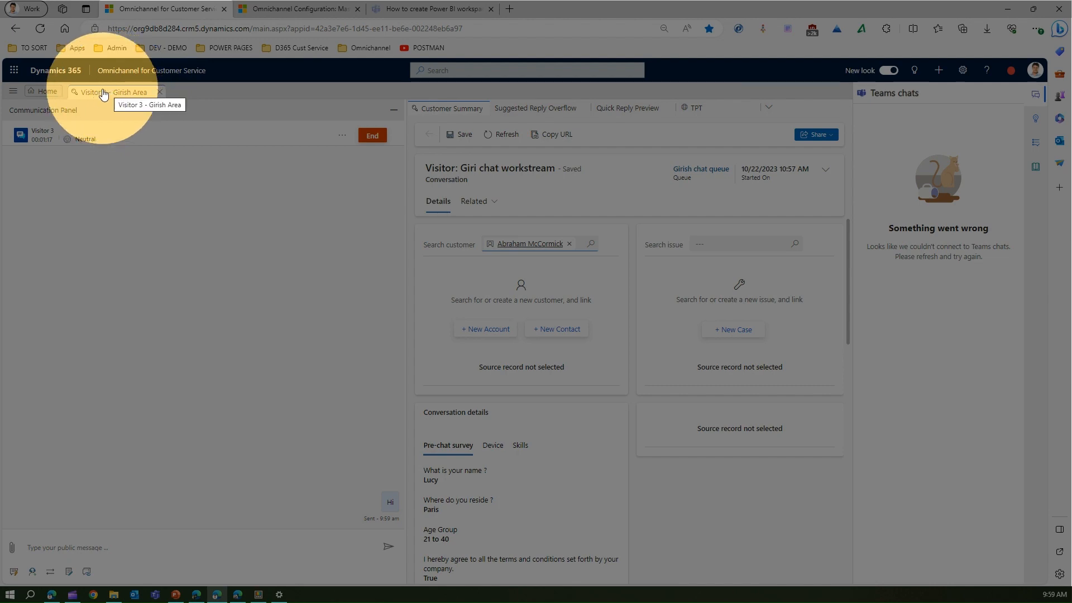
pyautogui.click(453, 139)
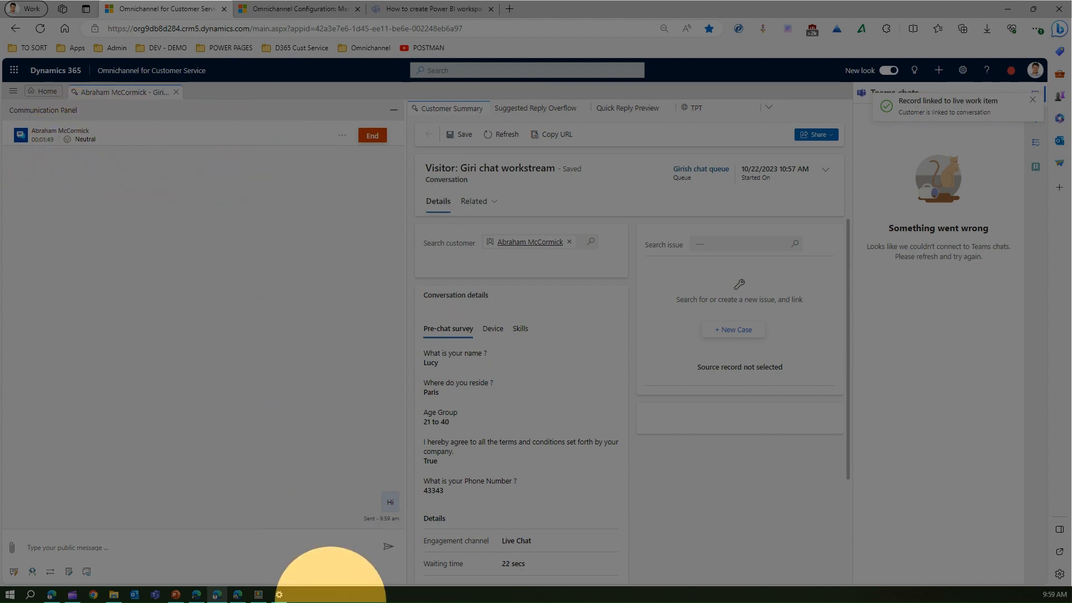
# Bring up the customer chat window, place it beside the agent's communication panel and pin it always on top.
pyautogui.click(196, 594)
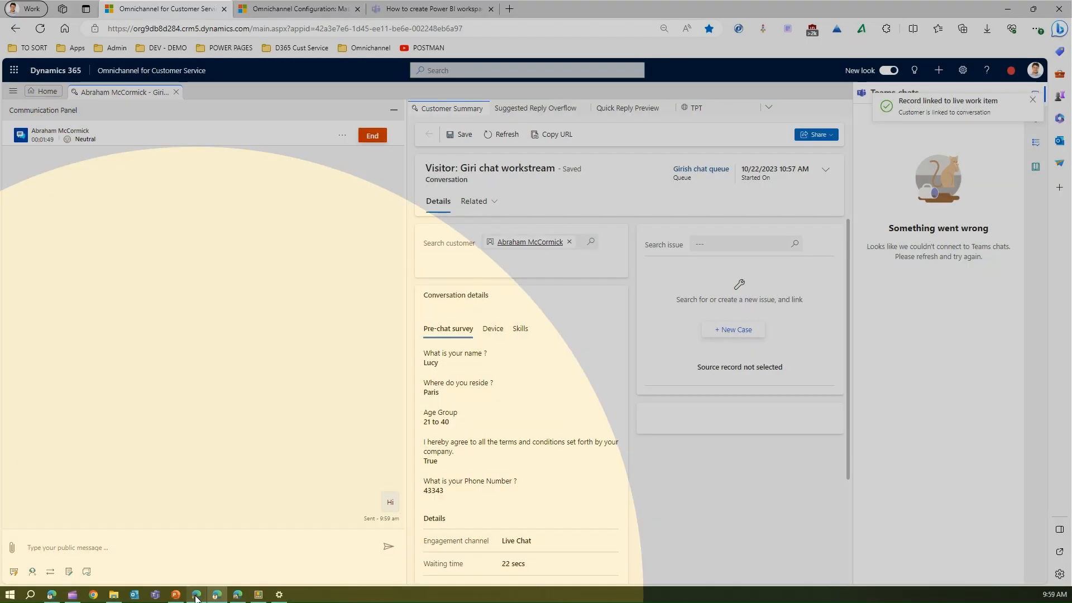
pyautogui.moveTo(845, 138); pyautogui.dragTo(866, 58)
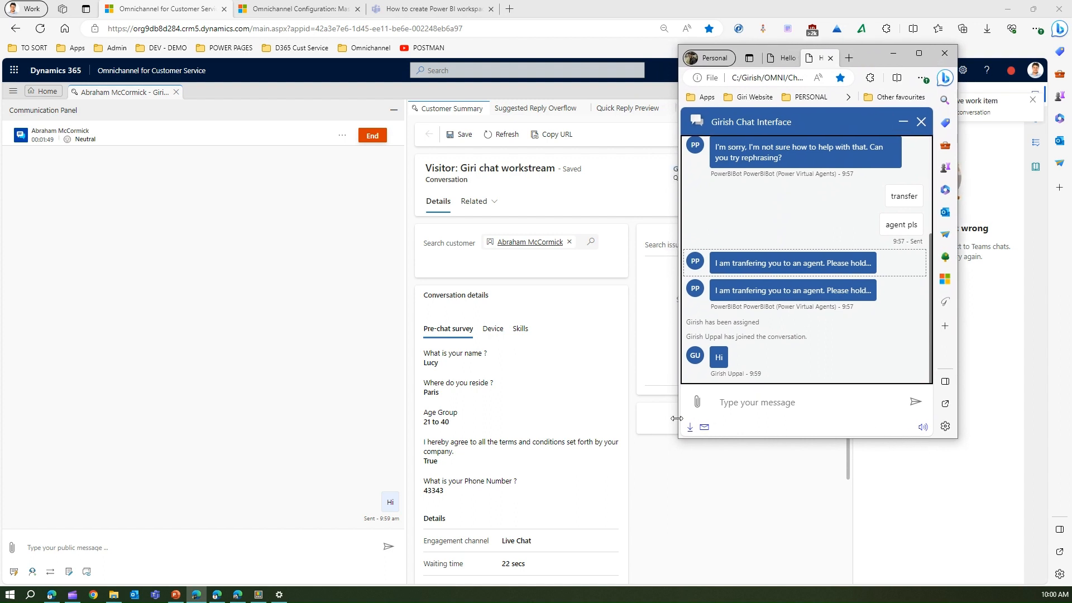
pyautogui.press('ctrl+super+t')
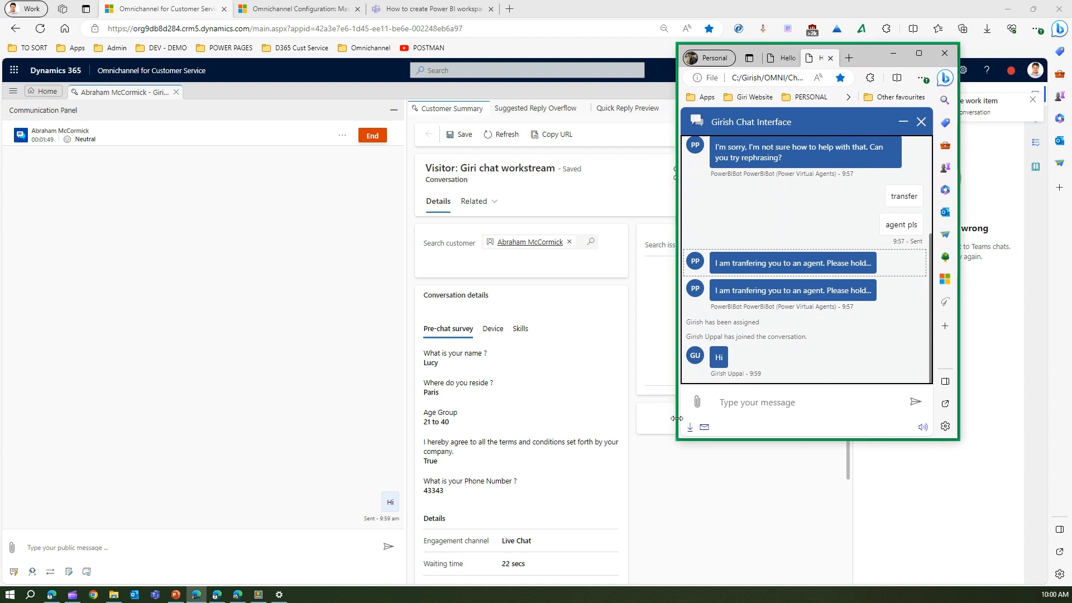
pyautogui.click(221, 551)
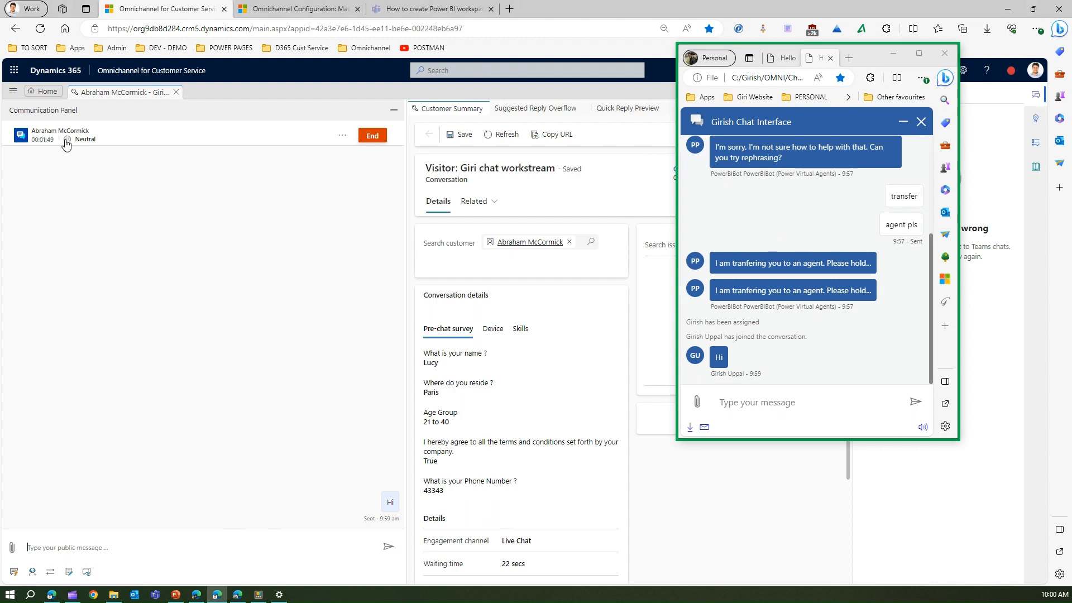
# Send "bad service" as the customer, and view the voice and video call options in the agent's conversation.
pyautogui.click(741, 402)
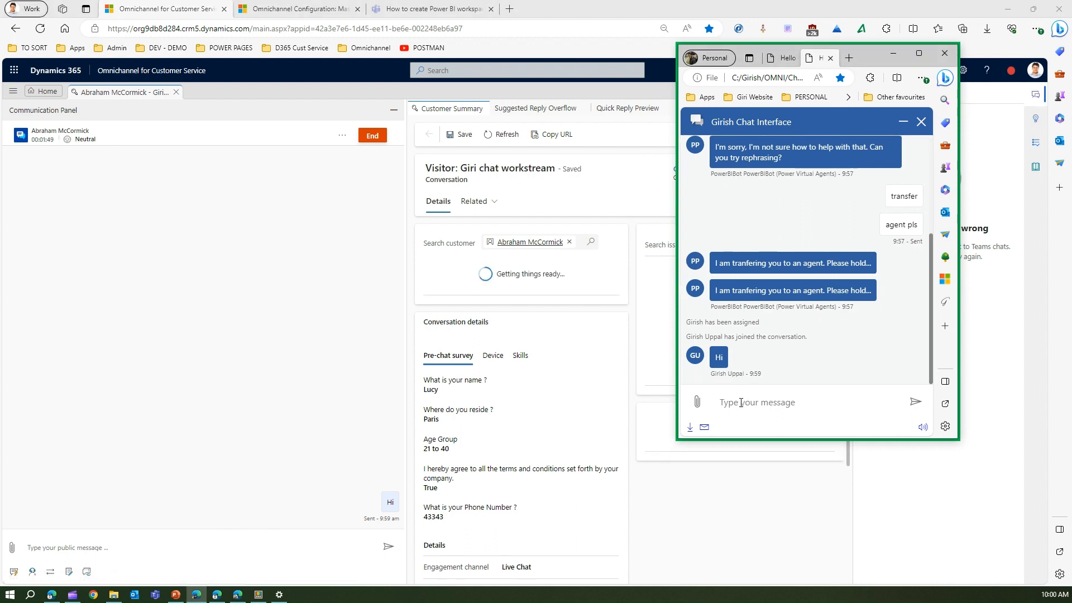
pyautogui.write('bad ser')
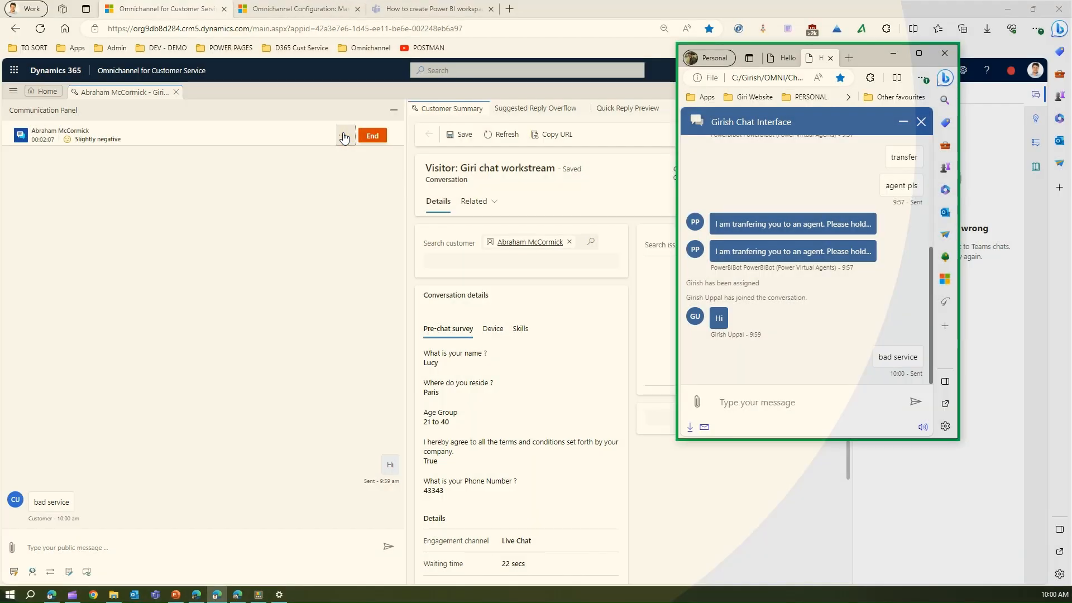
pyautogui.click(343, 136)
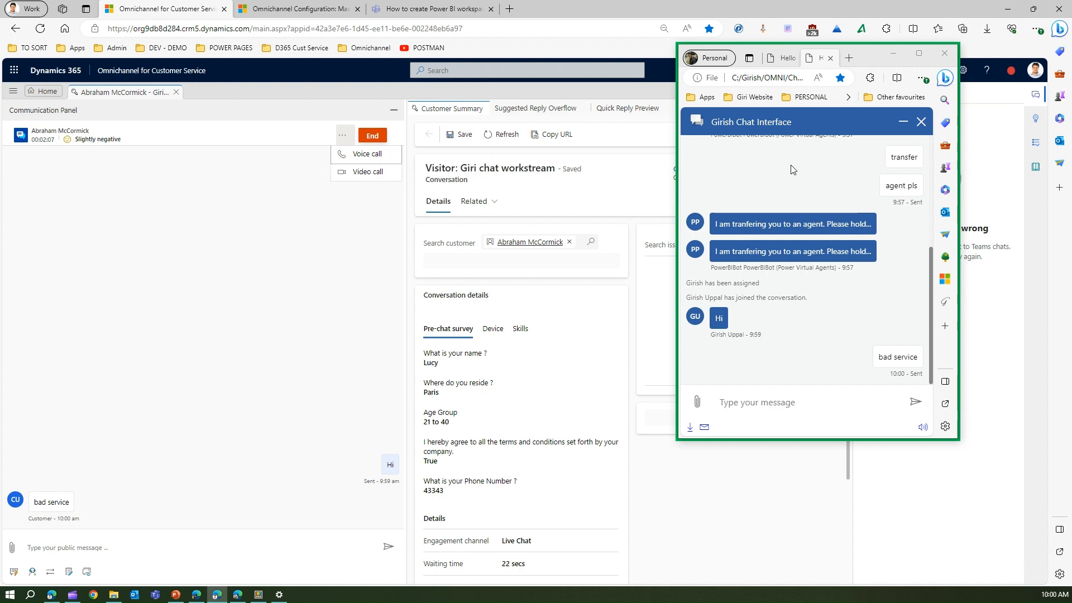
pyautogui.click(343, 138)
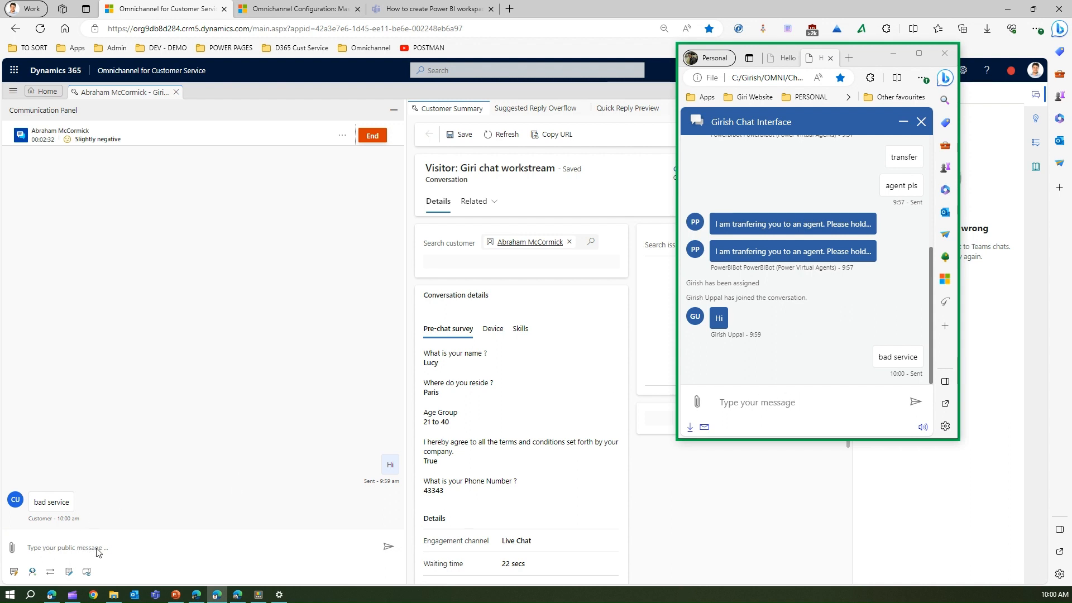
# Send the customer the public message "How are you ?" from the communication panel.
pyautogui.click(60, 548)
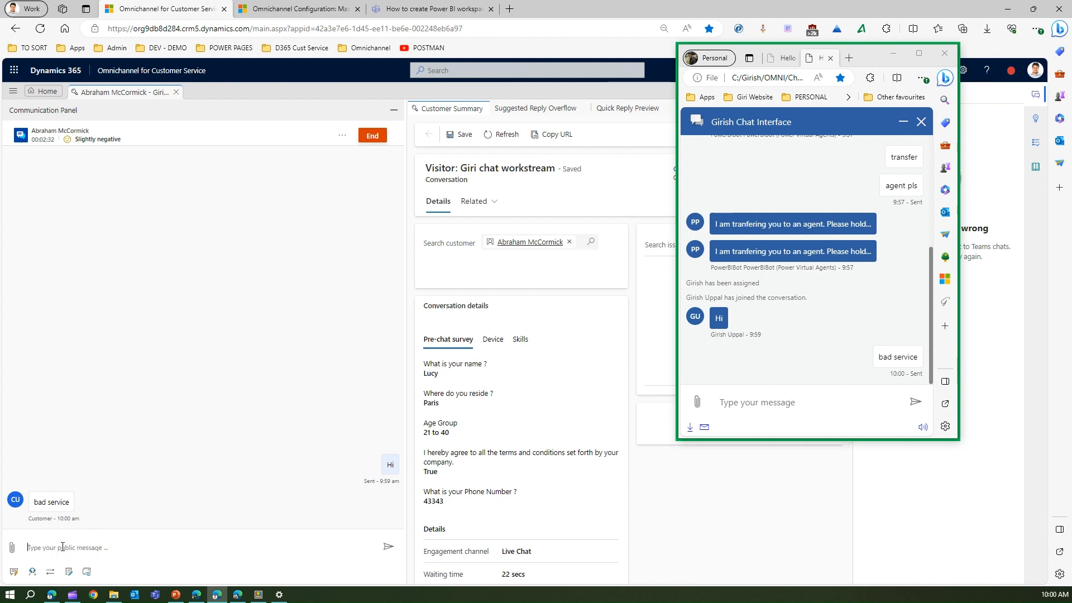
pyautogui.write('How are you ?')
pyautogui.press('Return')
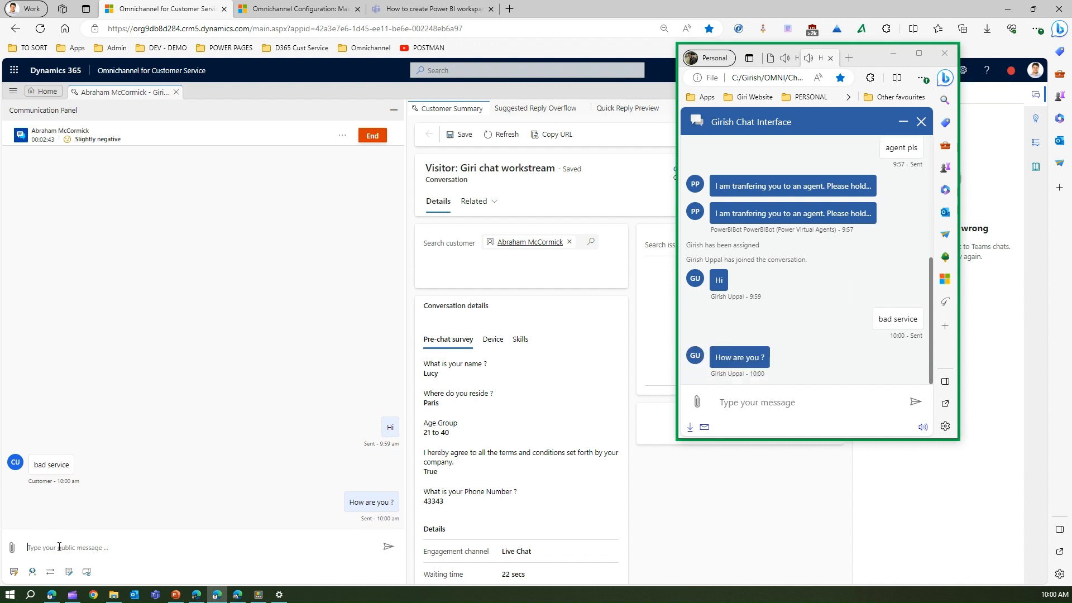
# Send the customer a public message consisting of two sparkler emojis.
pyautogui.press('super+period')
pyautogui.press('Escape')
pyautogui.press('super+period')
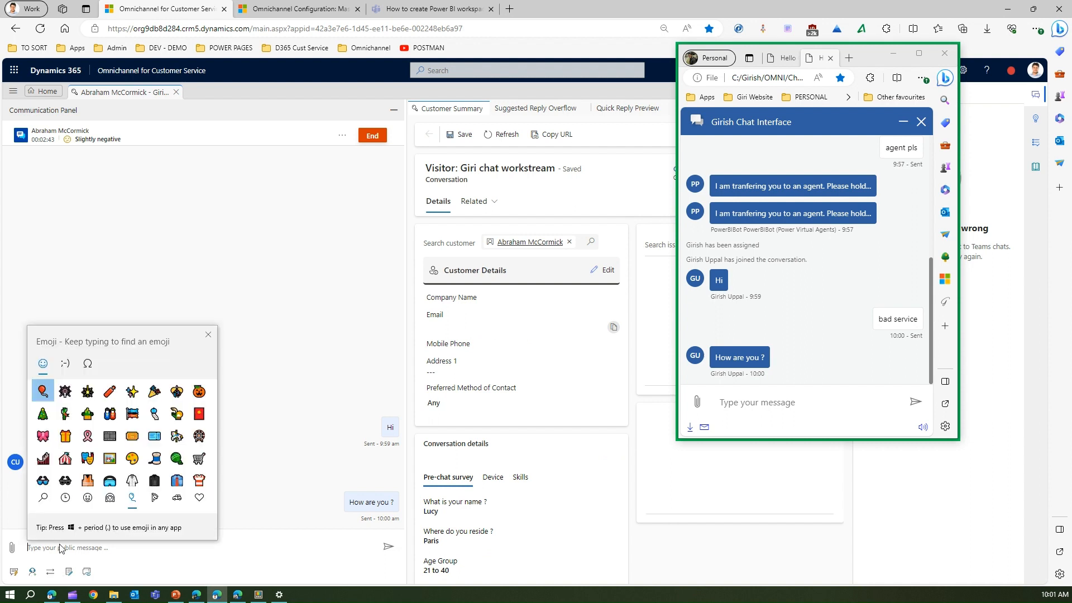
pyautogui.click(87, 392)
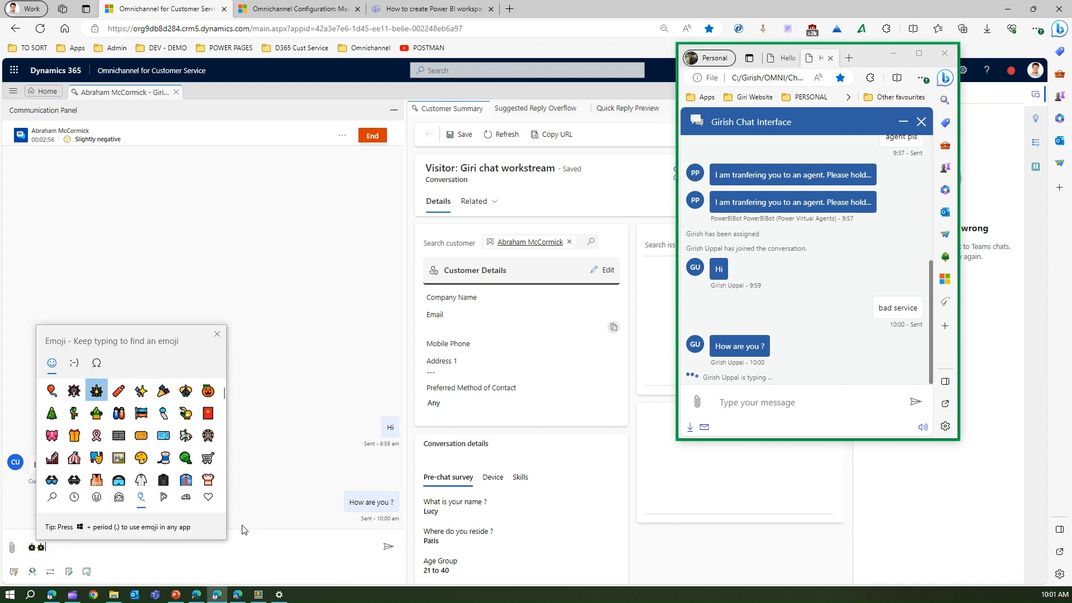
pyautogui.click(243, 542)
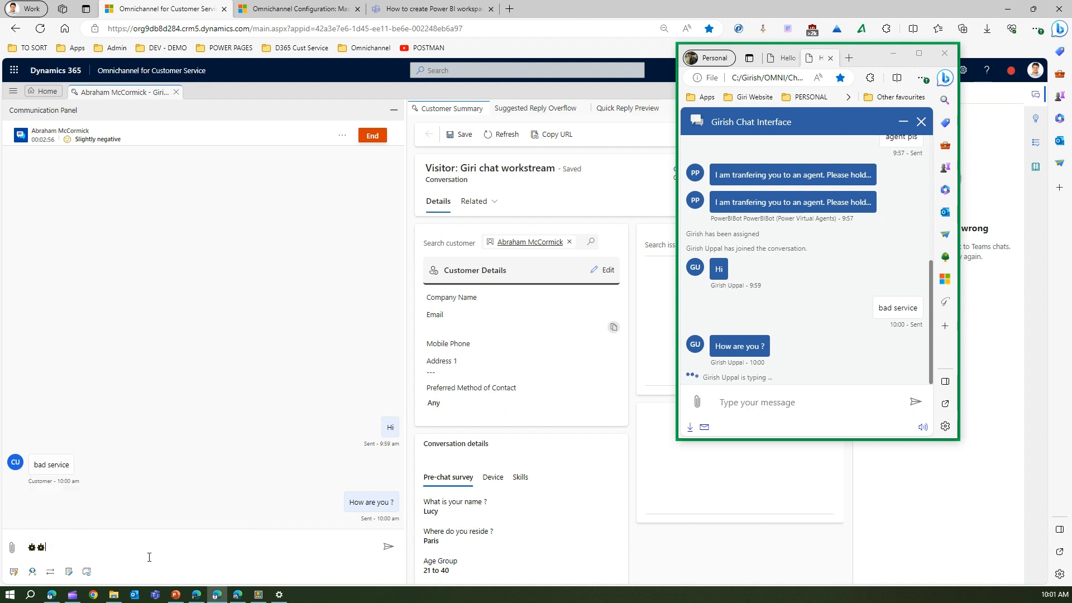
pyautogui.press('Return')
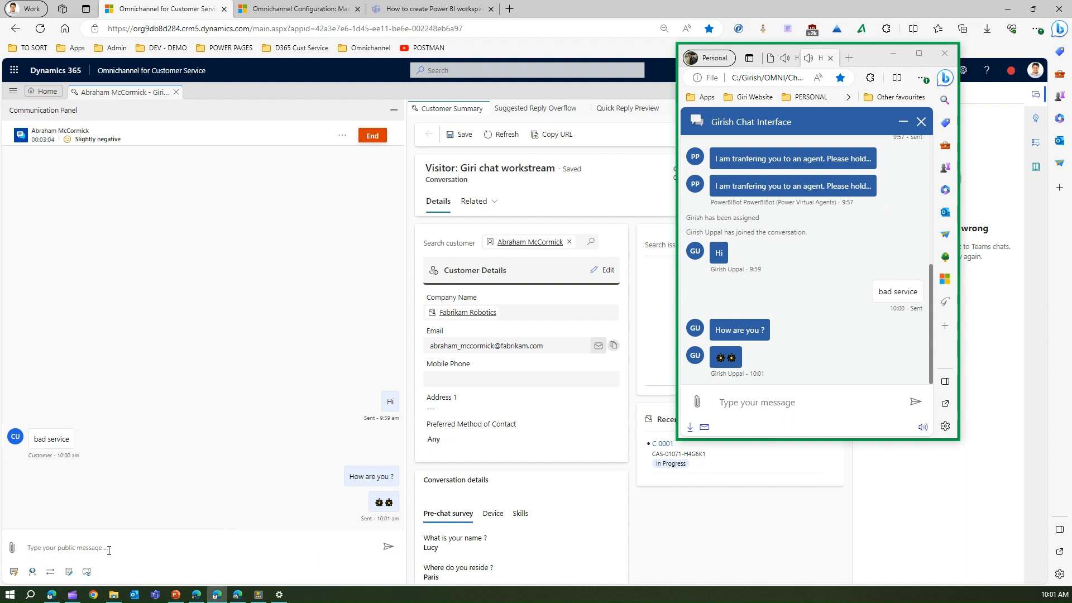
# Send the customer a public message giving the agent's first name followed by "here".
pyautogui.write('Girish here')
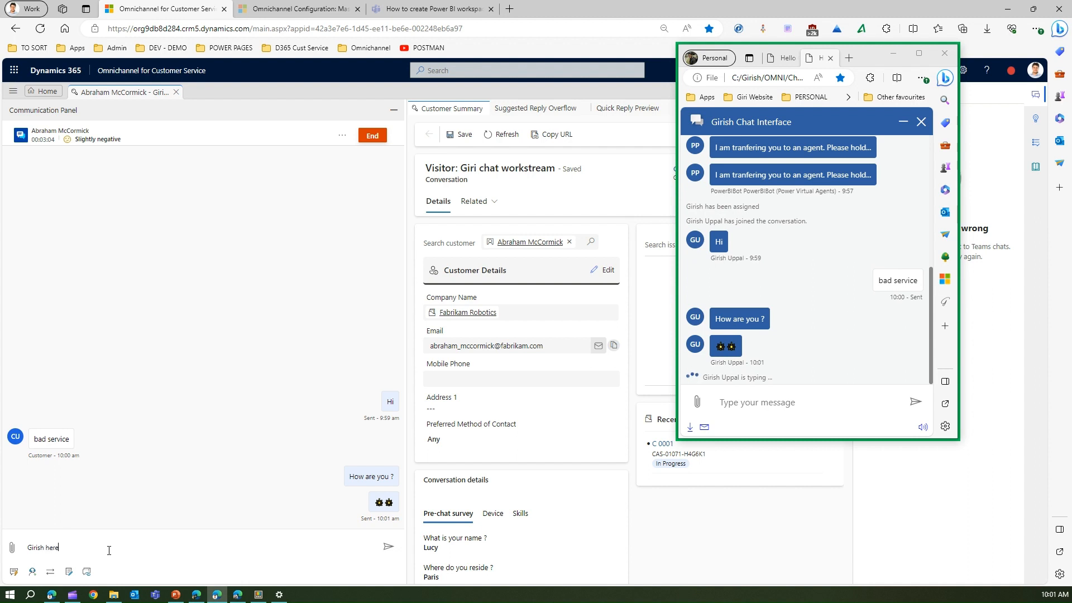
pyautogui.doubleClick(33, 546)
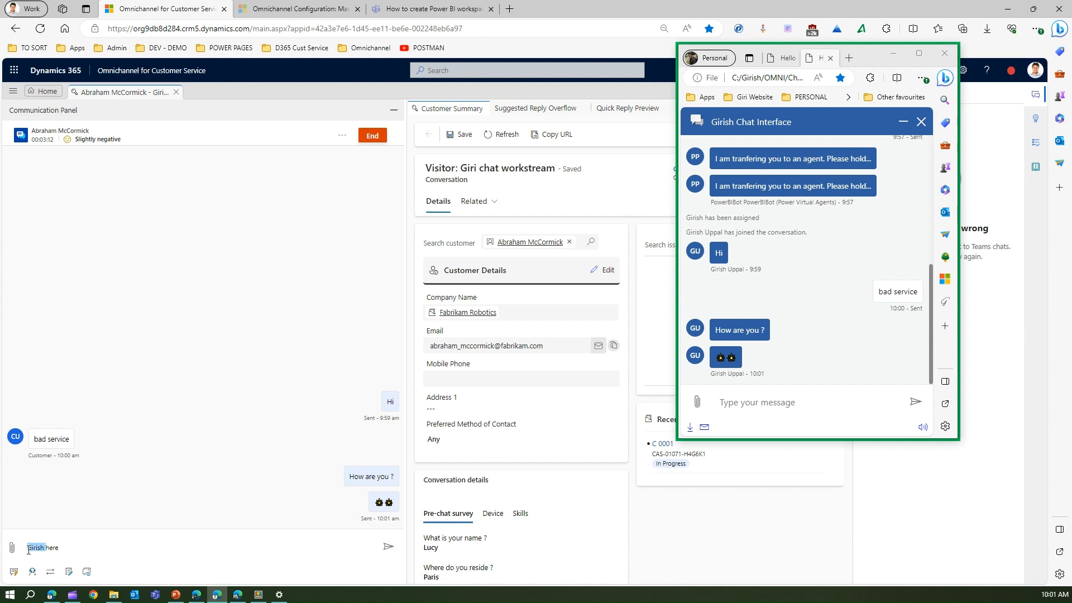
pyautogui.click(52, 549)
pyautogui.doubleClick(39, 547)
pyautogui.click(60, 547)
pyautogui.click(388, 547)
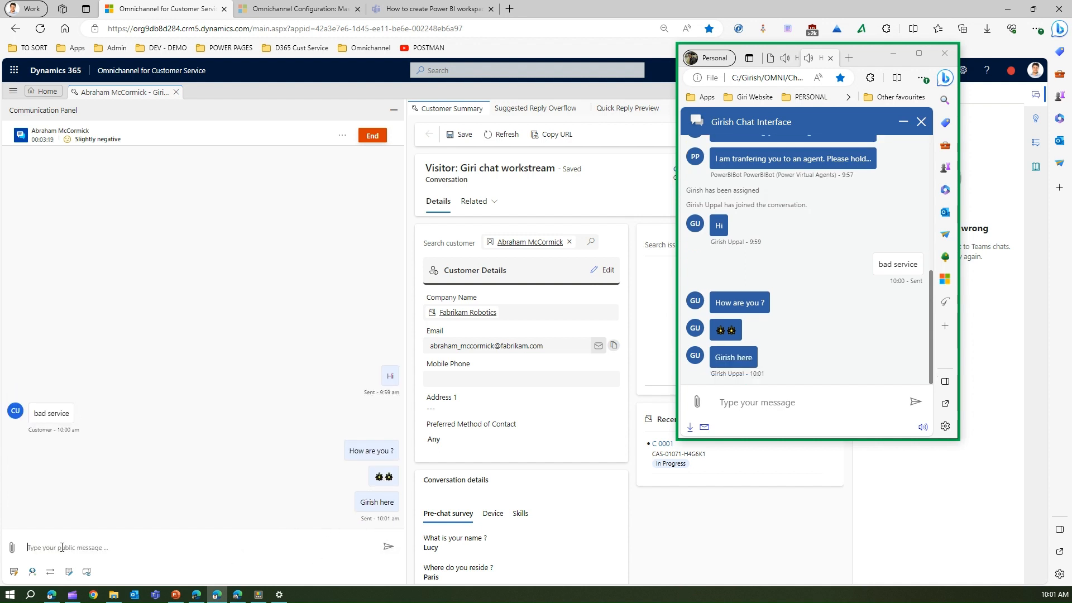
# Send the customer the personal quick reply "Thanks for raising a ticket. I shall get back to you on this".
pyautogui.click(14, 572)
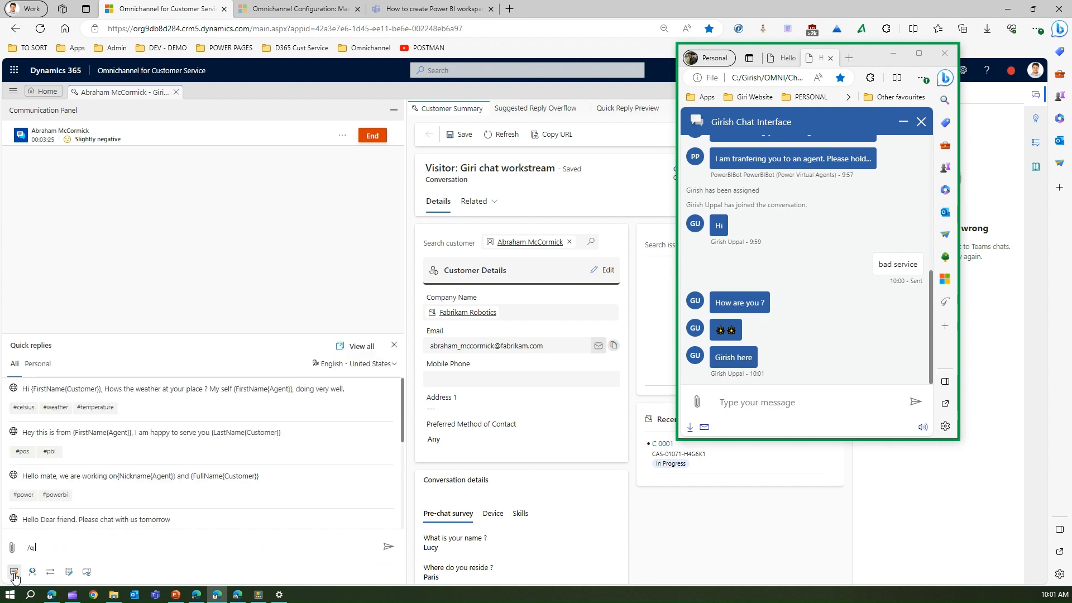
pyautogui.write('a')
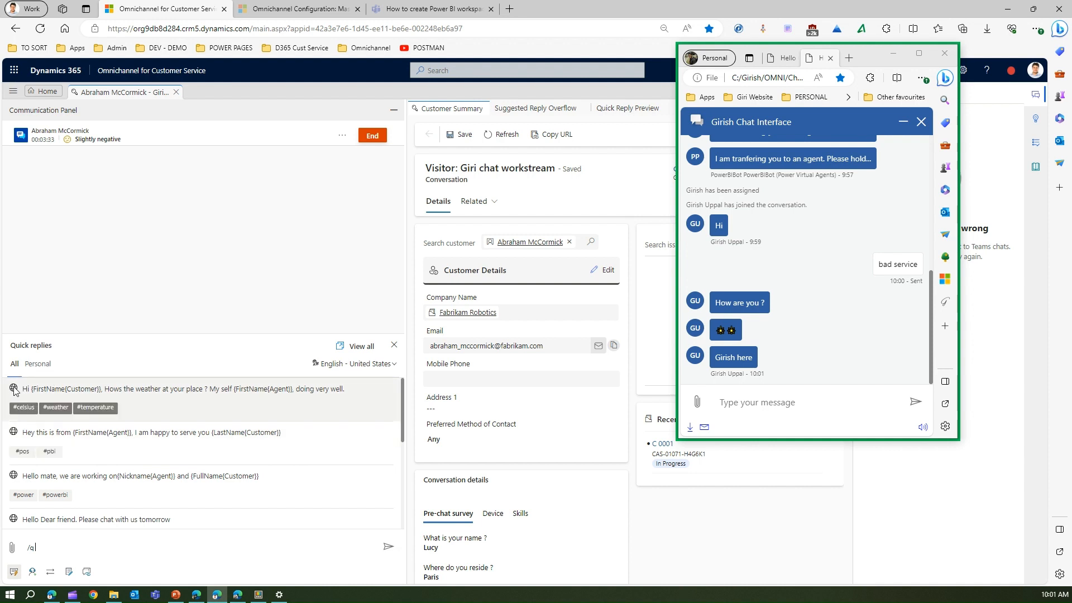
pyautogui.click(34, 364)
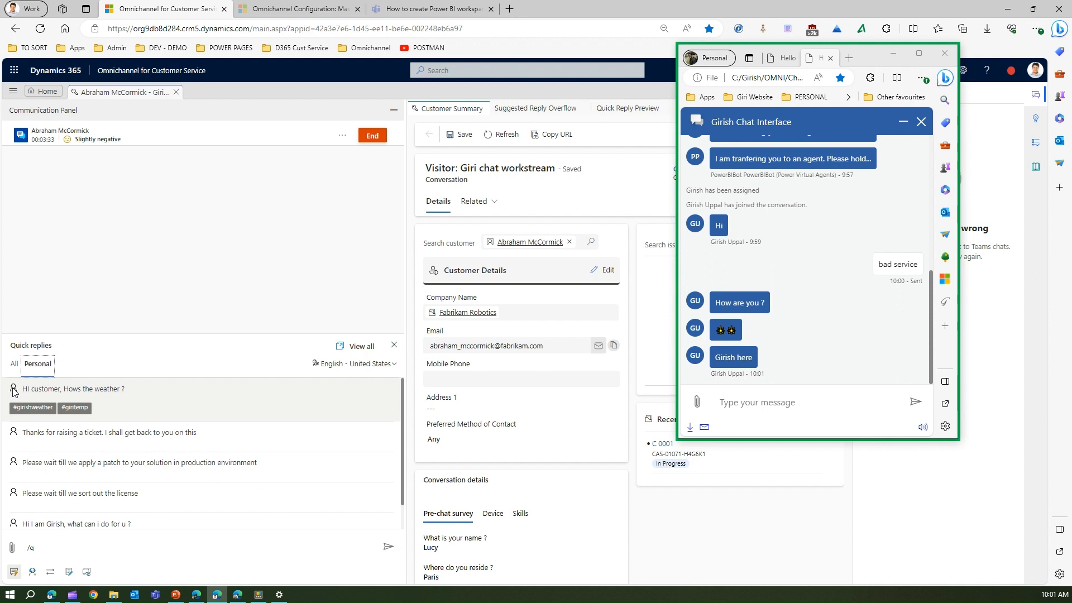
pyautogui.click(65, 433)
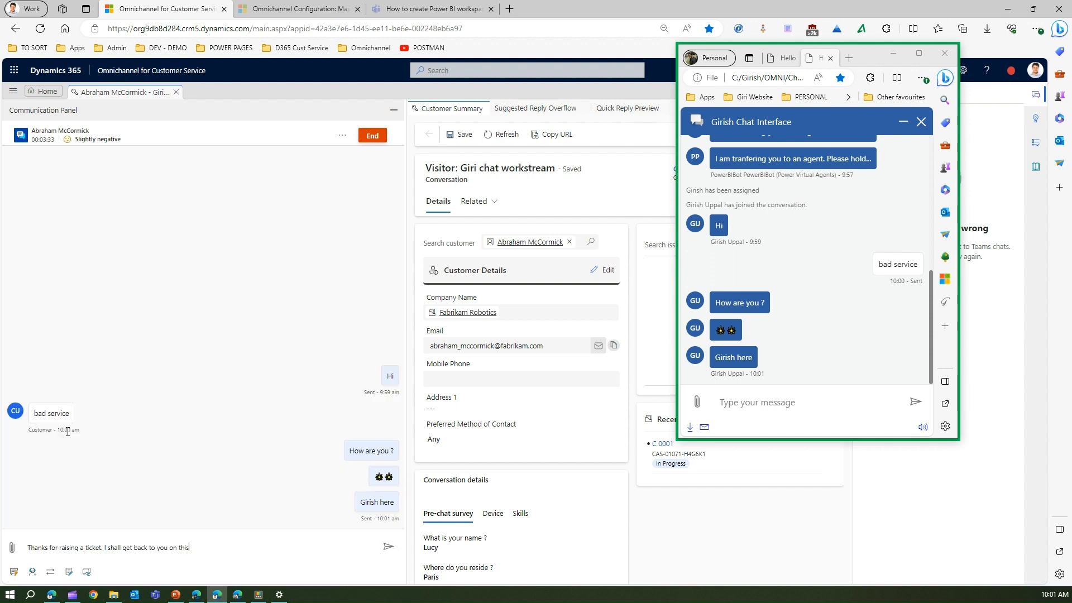
pyautogui.click(388, 546)
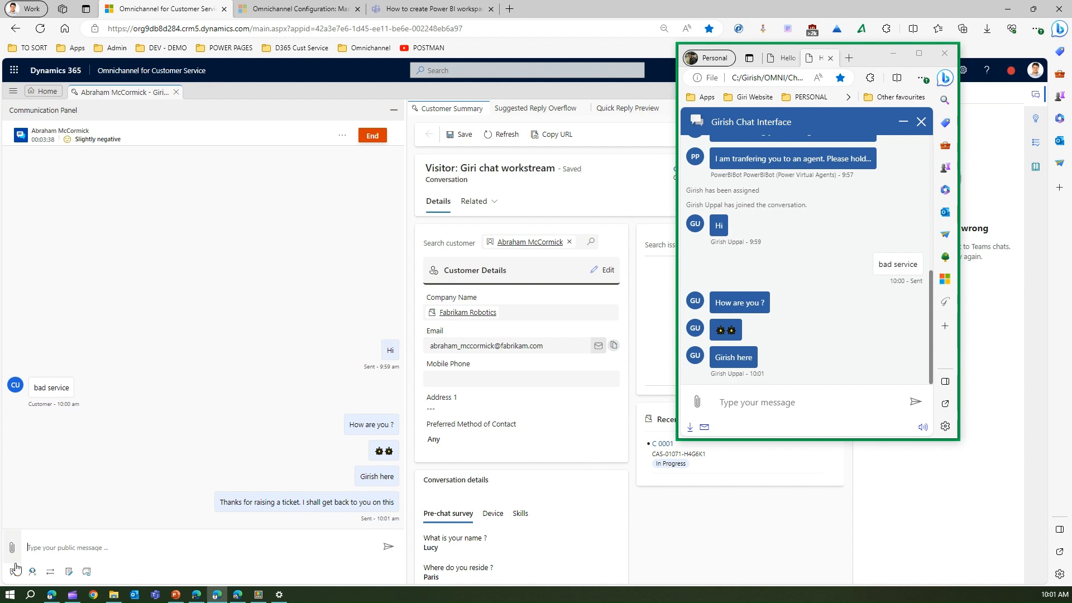
# Send the customer the shared quick reply that begins "Hello mate, we are working on".
pyautogui.write('/q')
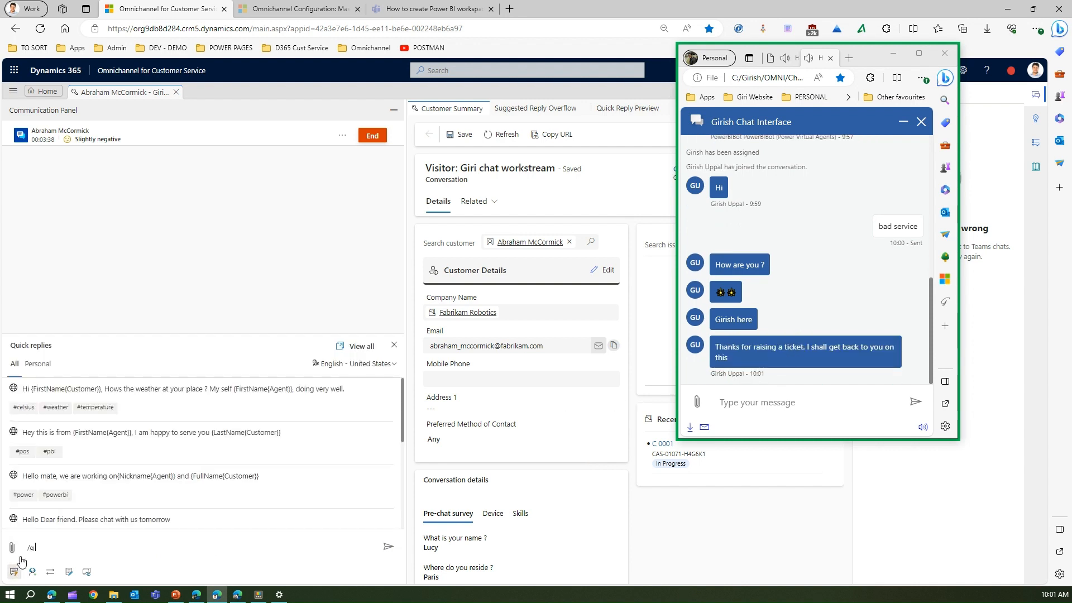
pyautogui.click(28, 480)
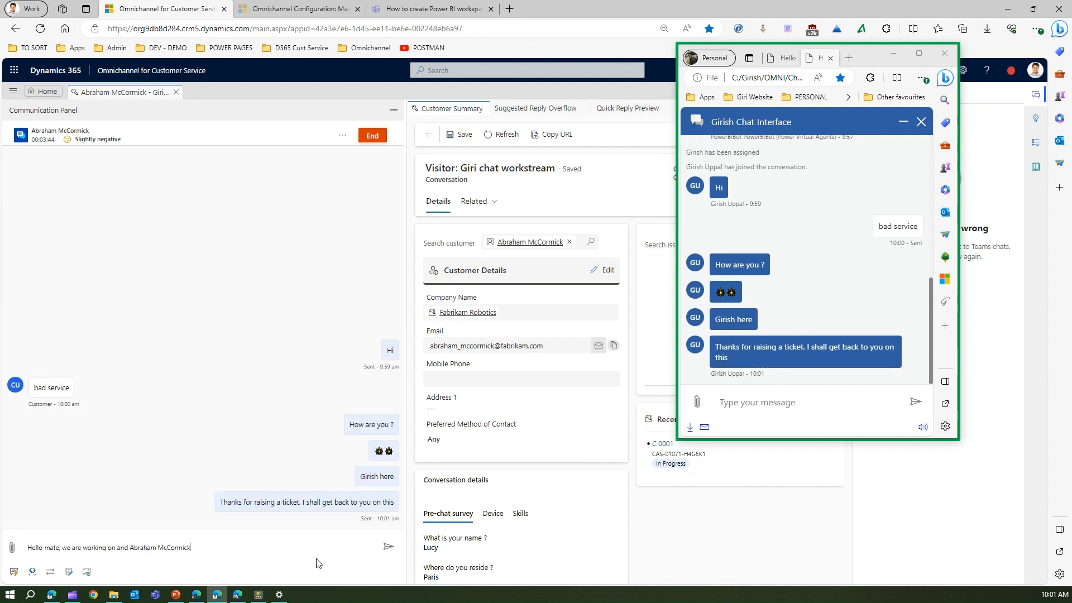
pyautogui.click(382, 552)
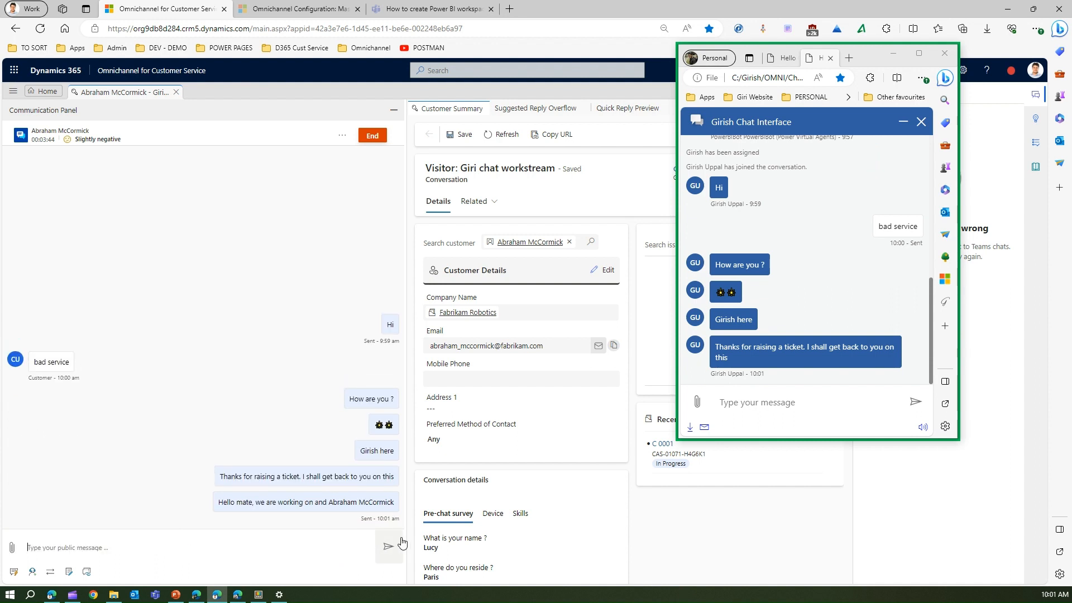
# Find a quick reply through the tag #powerbi and send it to the customer.
pyautogui.click(14, 572)
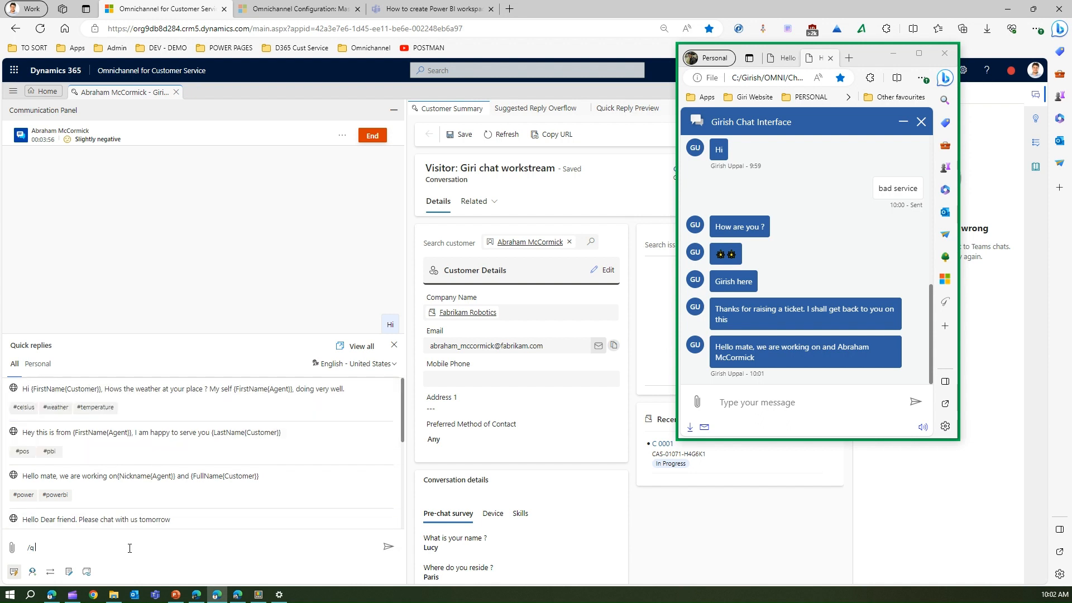
pyautogui.write('#power')
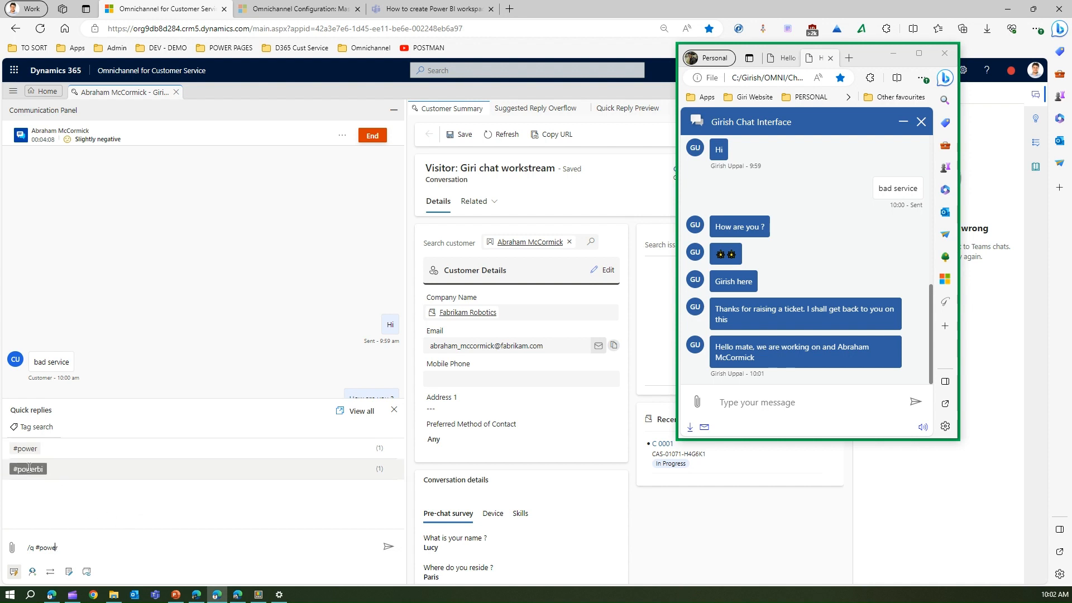
pyautogui.click(29, 468)
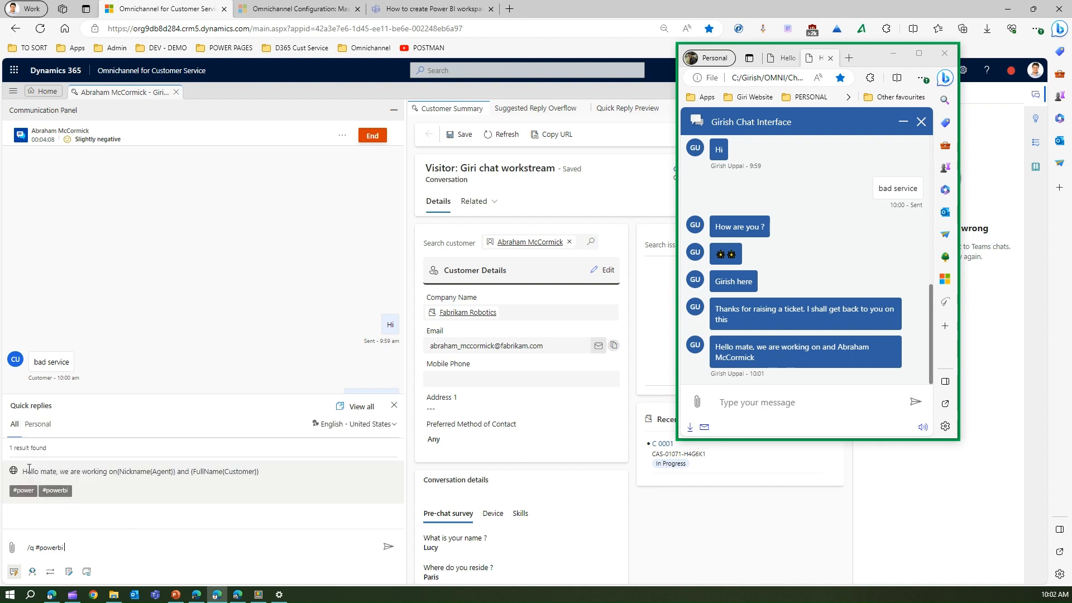
pyautogui.click(226, 476)
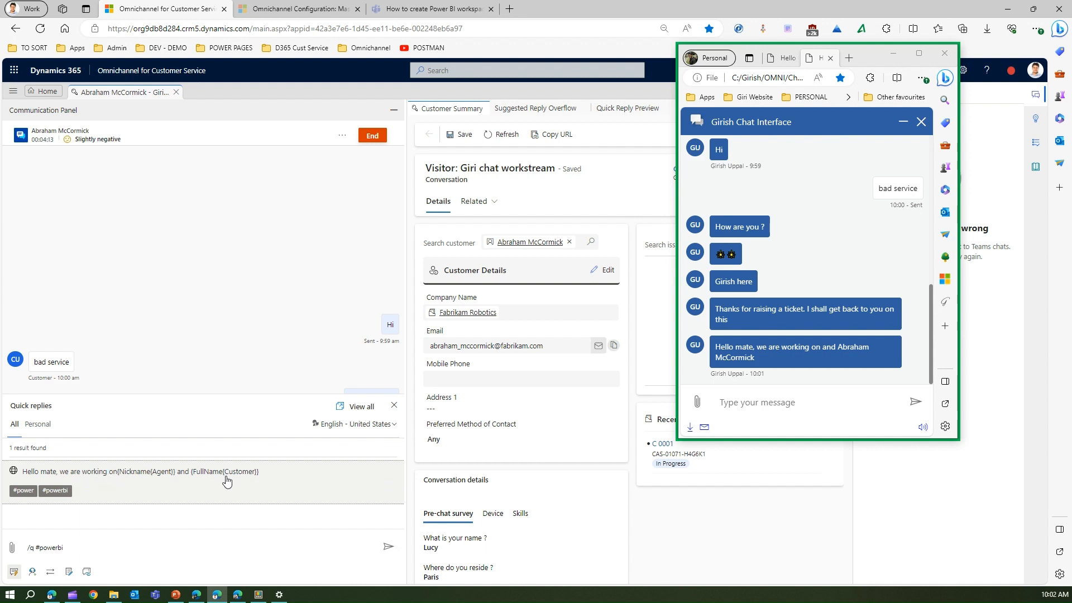
pyautogui.click(388, 547)
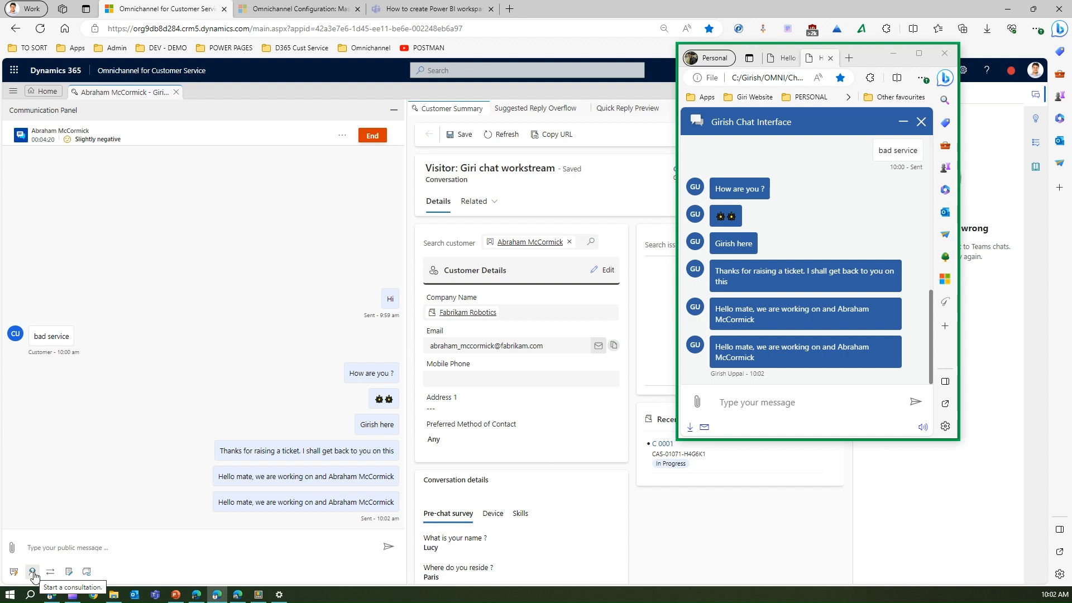
# Look at the consultation options and the queues to which the conversation can be transferred.
pyautogui.click(32, 572)
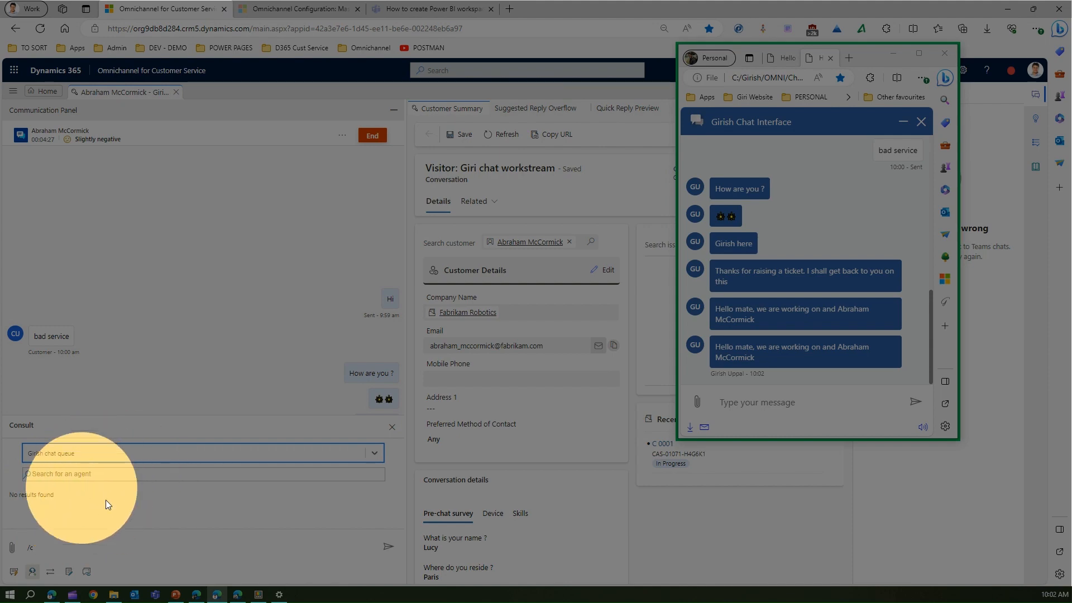
pyautogui.click(392, 427)
pyautogui.click(50, 571)
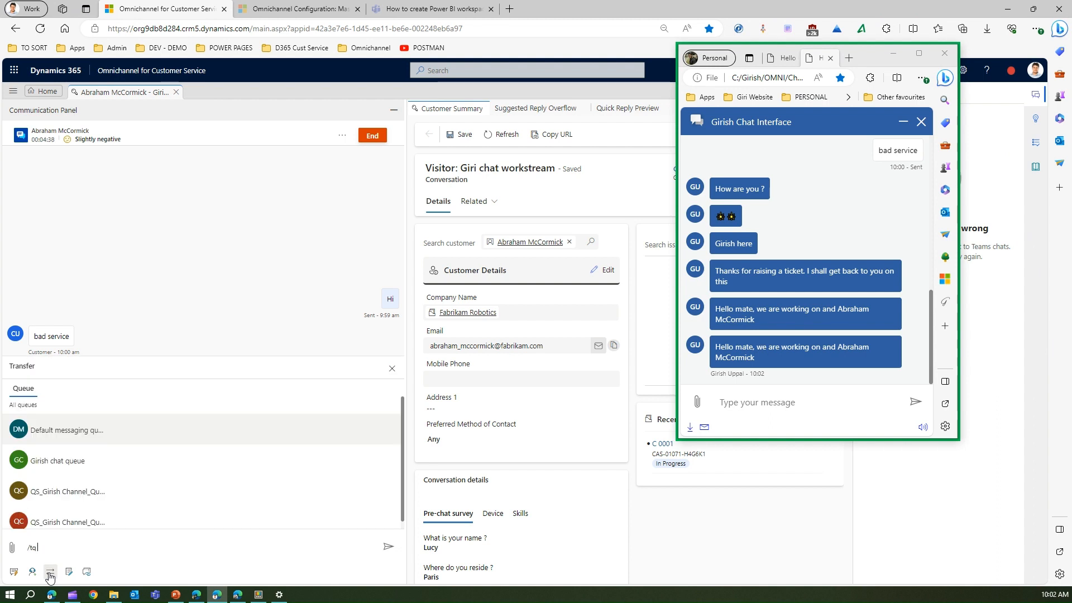
pyautogui.moveTo(317, 512)
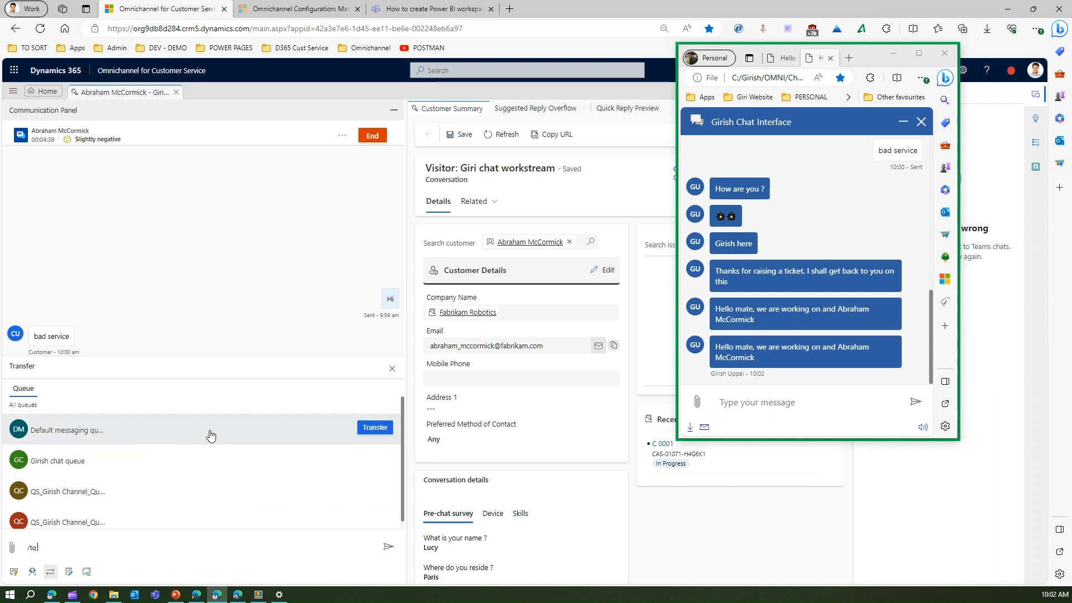
pyautogui.moveTo(220, 431)
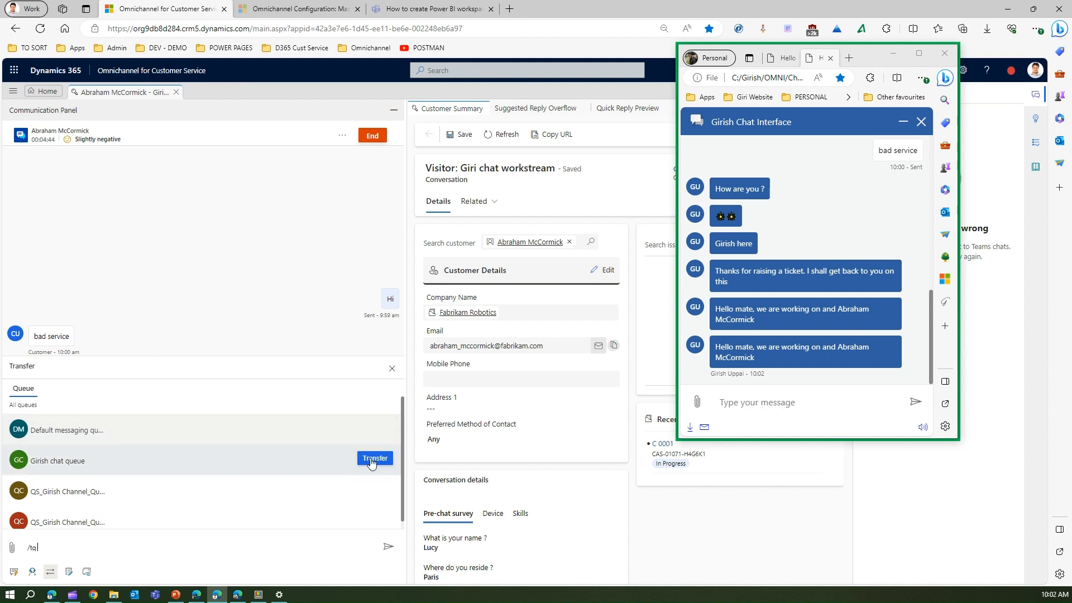
# Add a note with the text "ggfgfgfgfg" to the conversation.
pyautogui.click(69, 572)
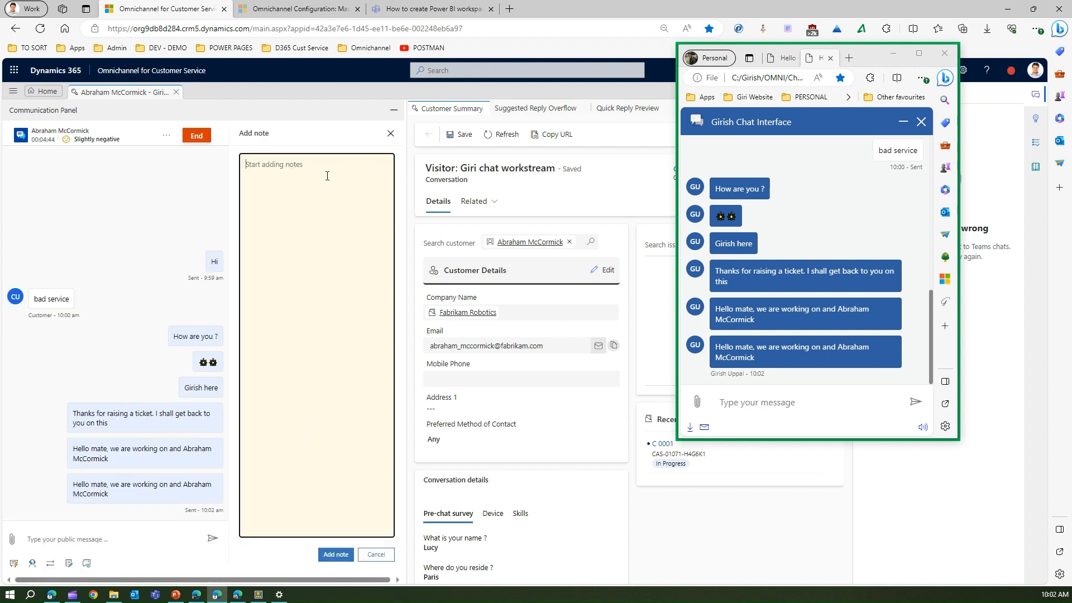
pyautogui.write('ggfgfgfgfg')
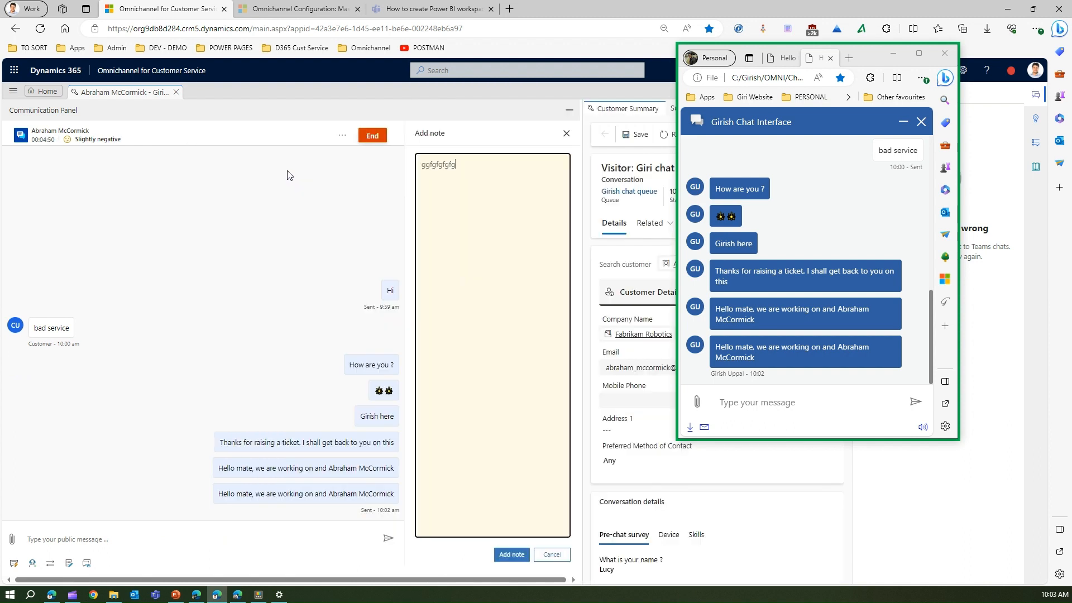
pyautogui.click(517, 558)
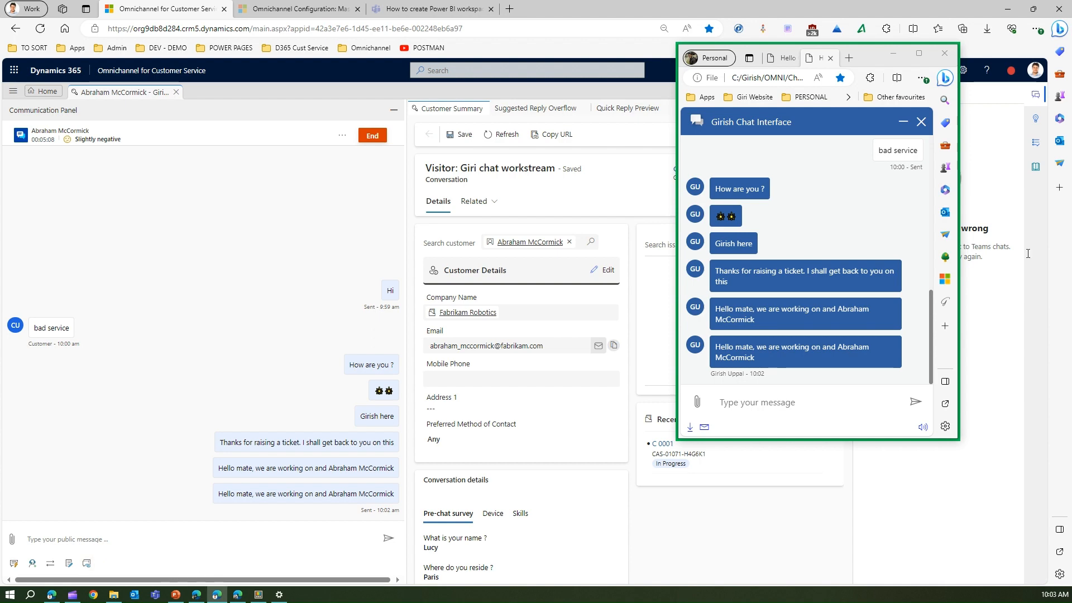
# Move the customer chat window off the case details and link the recent "Password not working" case as the conversation's issue.
pyautogui.moveTo(872, 56); pyautogui.dragTo(933, 341)
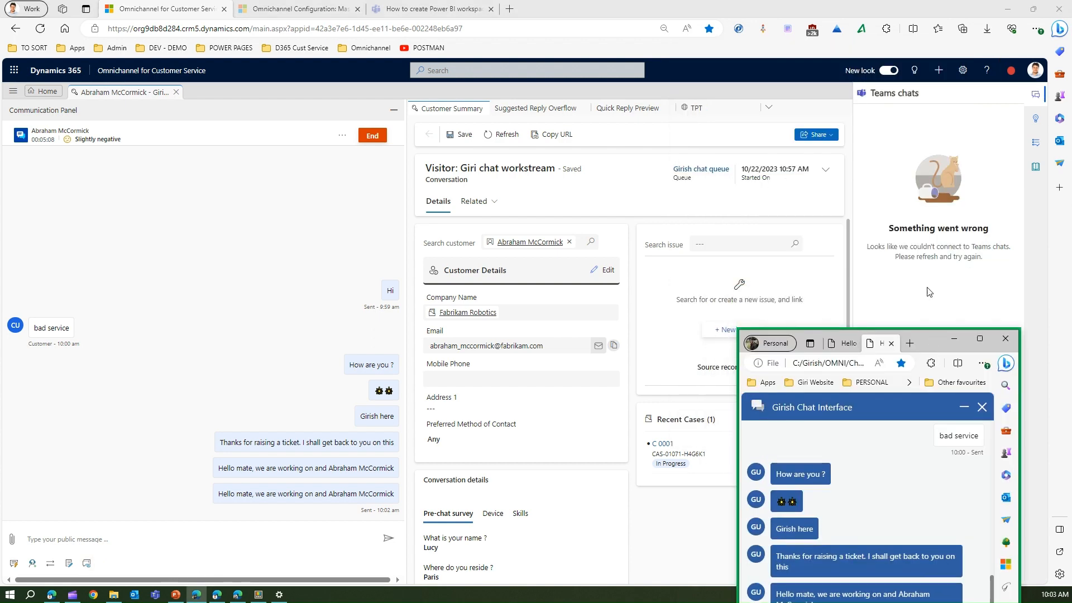
pyautogui.click(716, 241)
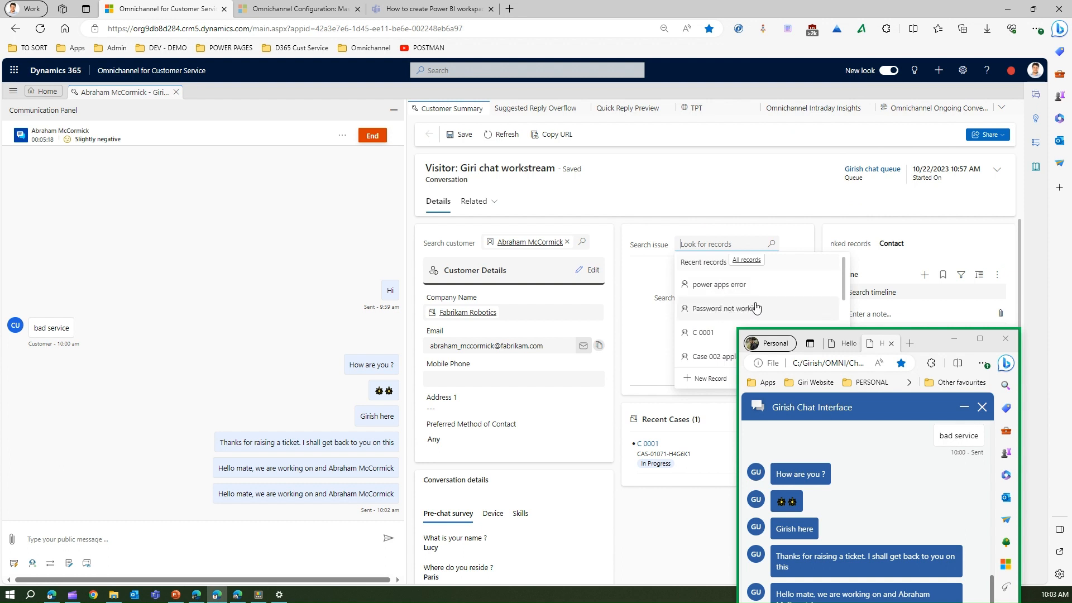
pyautogui.click(803, 317)
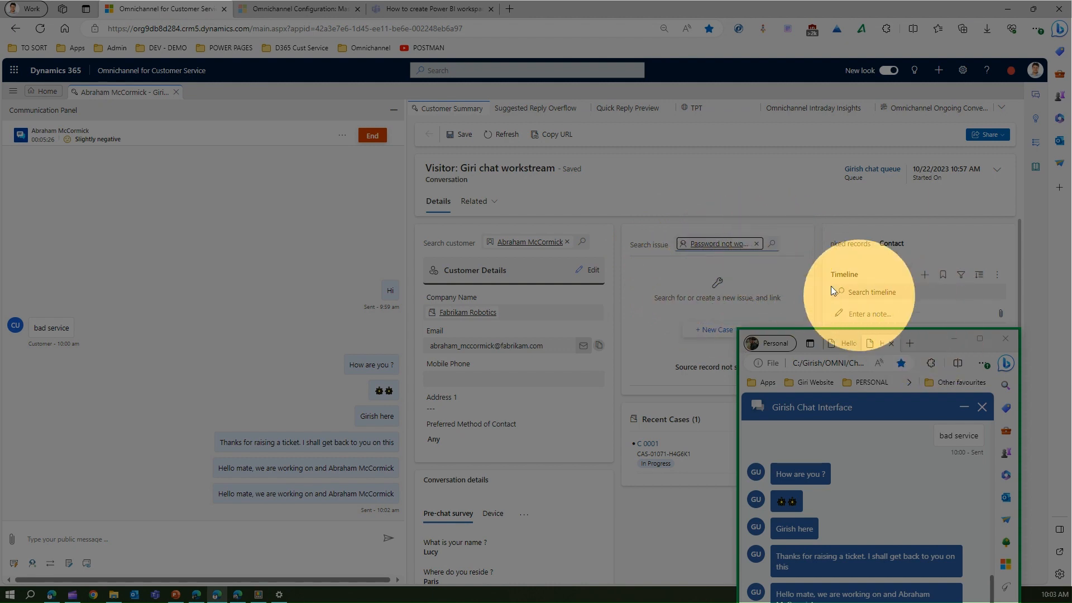
# Replace the linked issue with the case "AAA" from the list of cases, moving the chat window out of the way.
pyautogui.click(706, 330)
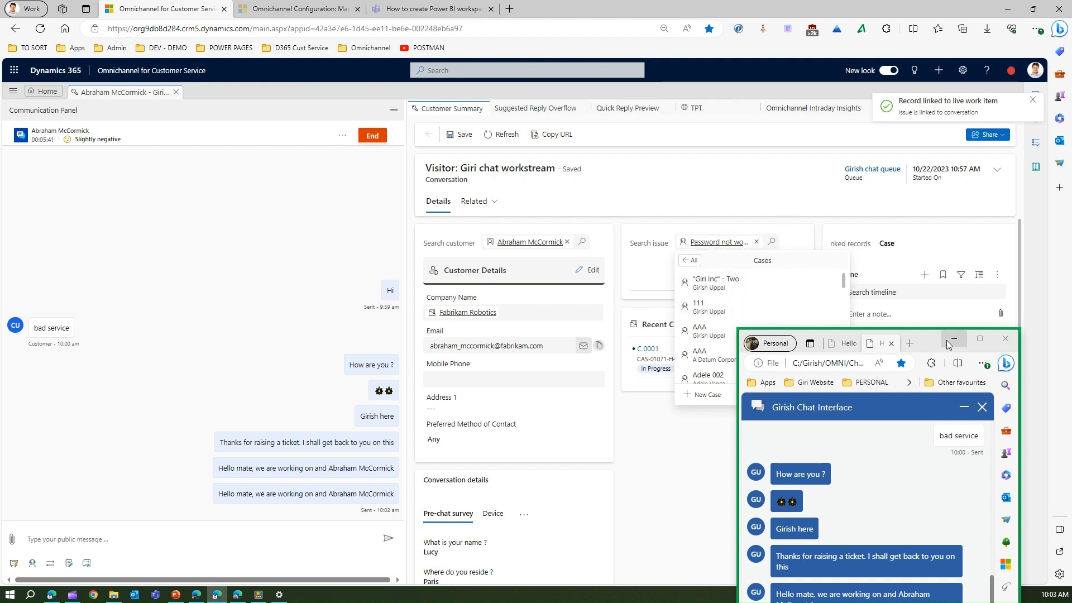
pyautogui.moveTo(925, 337); pyautogui.dragTo(439, 176)
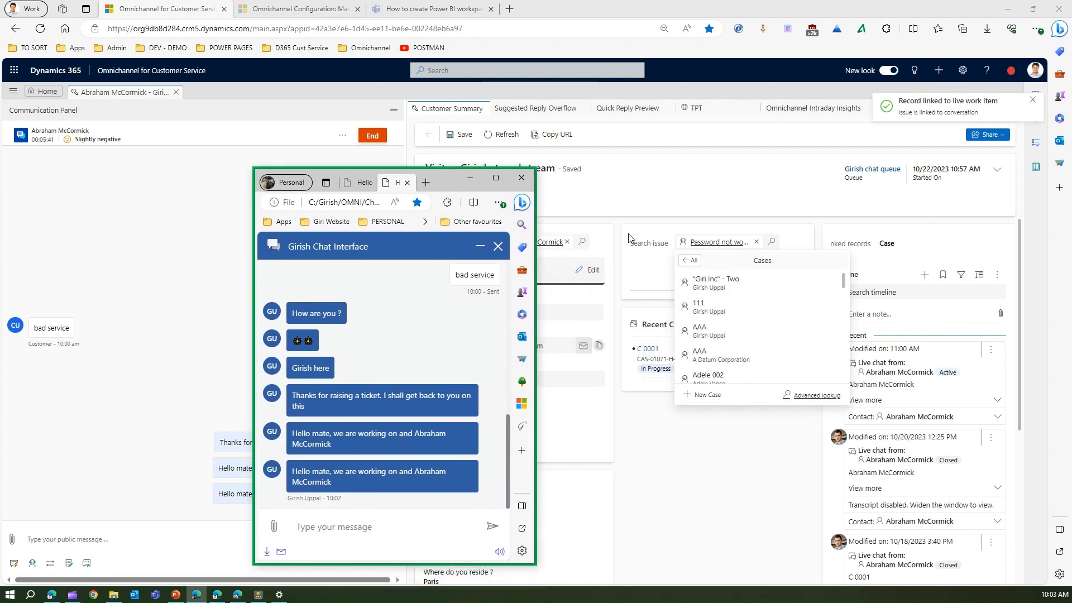
pyautogui.click(726, 330)
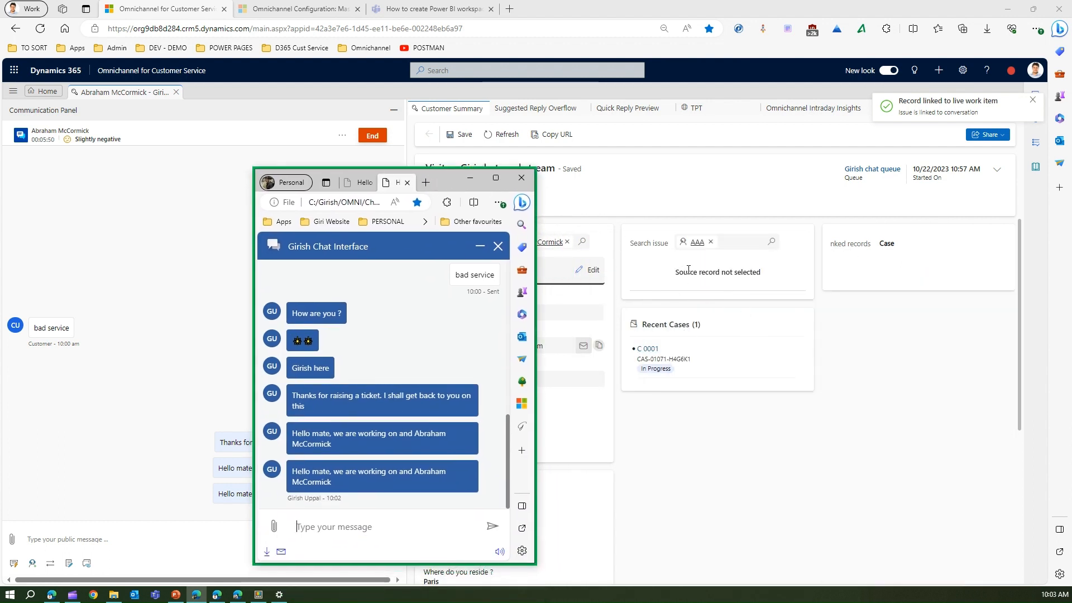
# Unlink the "AAA" case from the conversation and move the customer chat window clear of the communication panel.
pyautogui.click(720, 242)
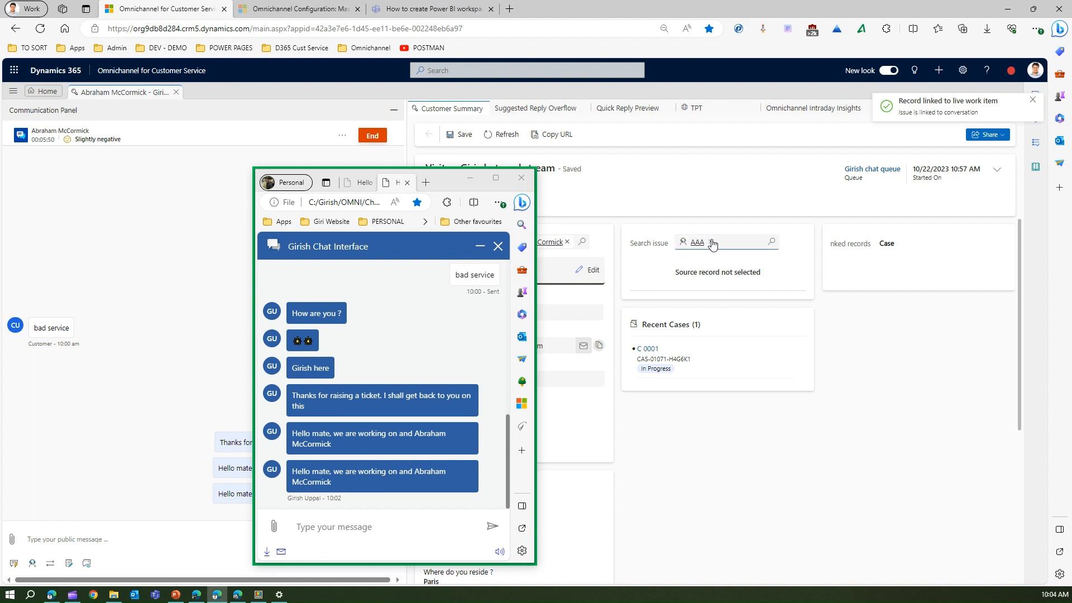
pyautogui.click(712, 242)
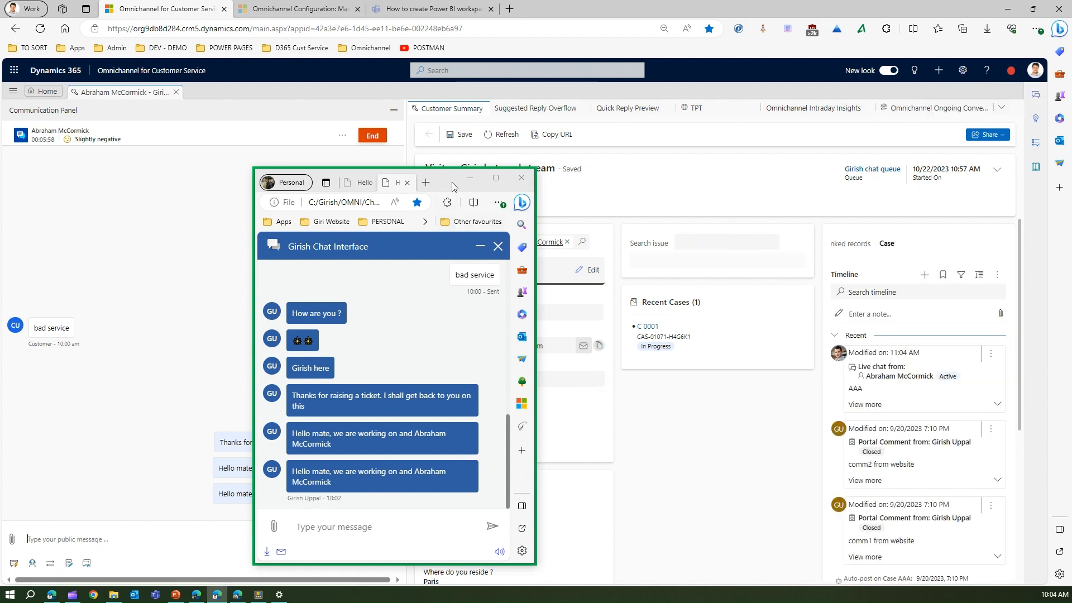
pyautogui.moveTo(453, 187); pyautogui.dragTo(815, 119)
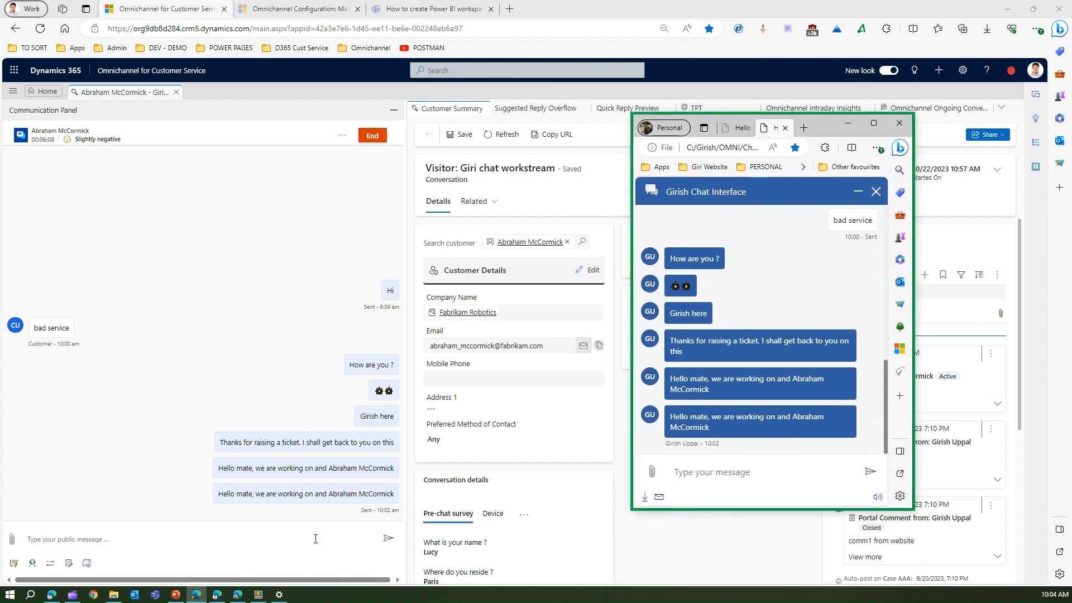
pyautogui.click(158, 545)
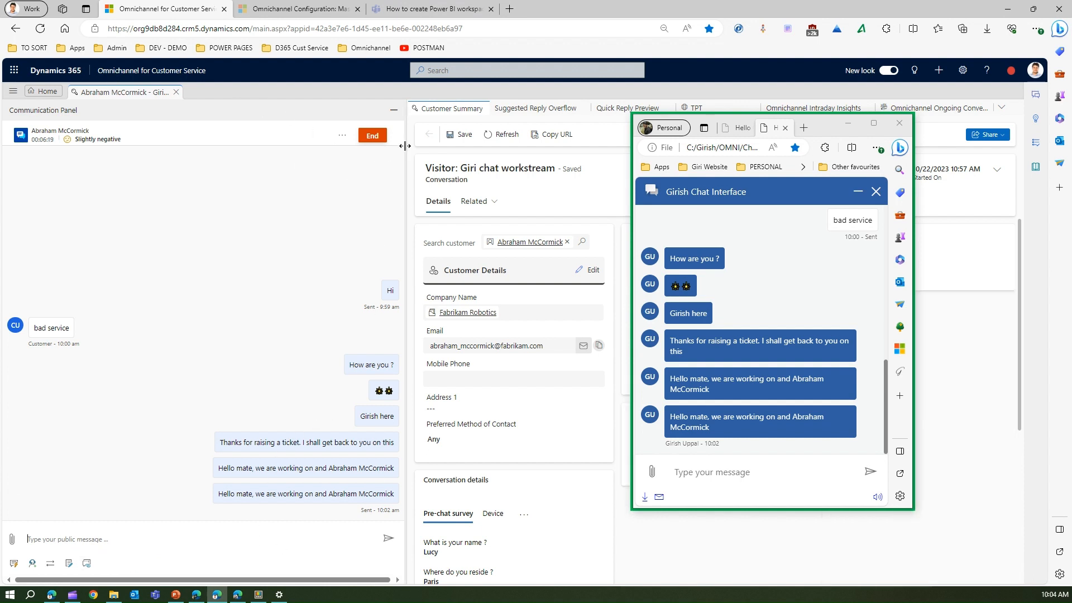
pyautogui.moveTo(404, 146); pyautogui.dragTo(242, 149)
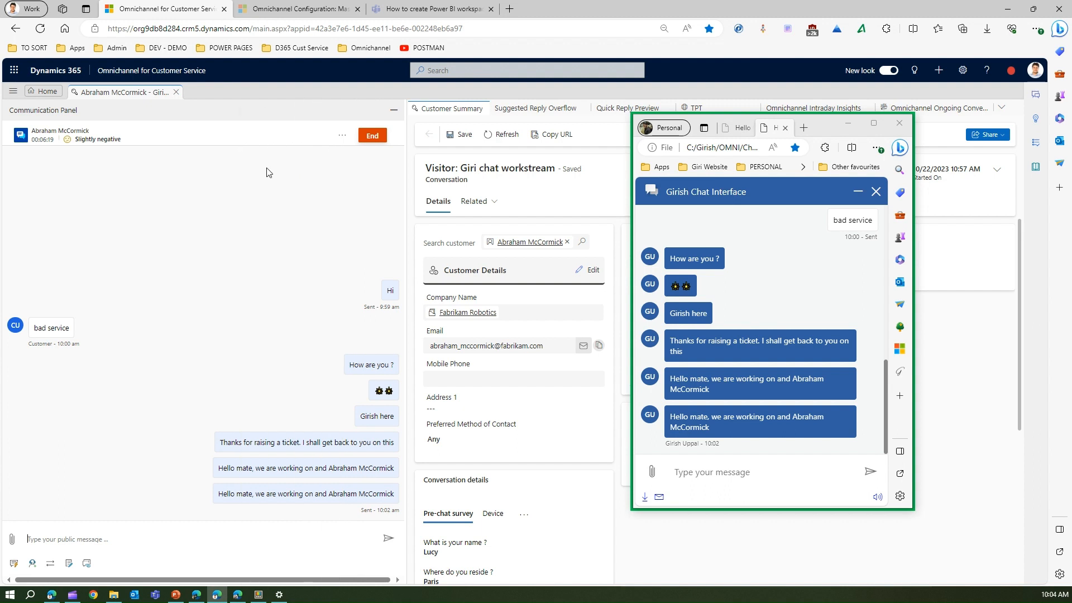